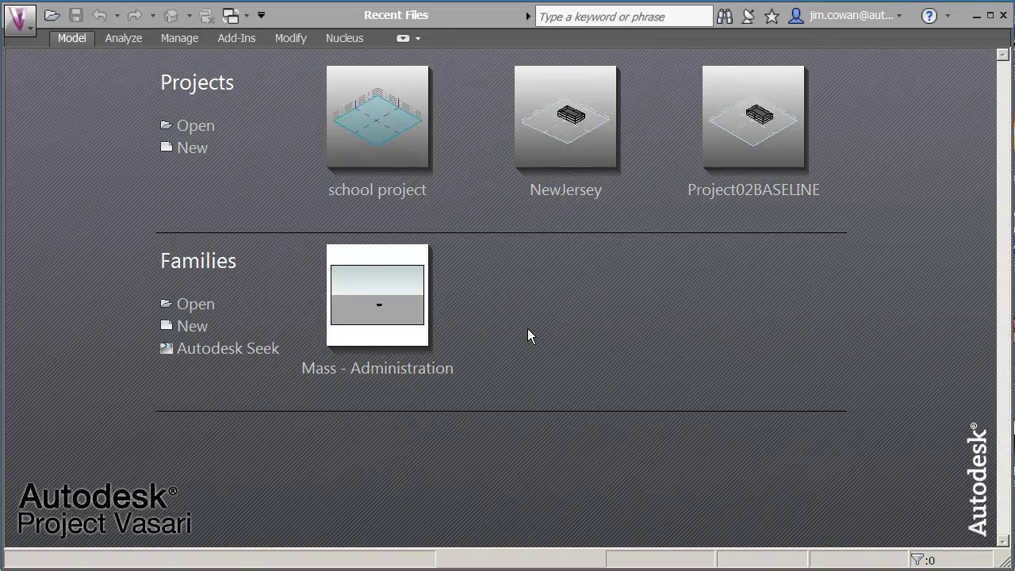
Step: Create a new blank project and save it as school project.rvt, overwriting the existing file
click(192, 148)
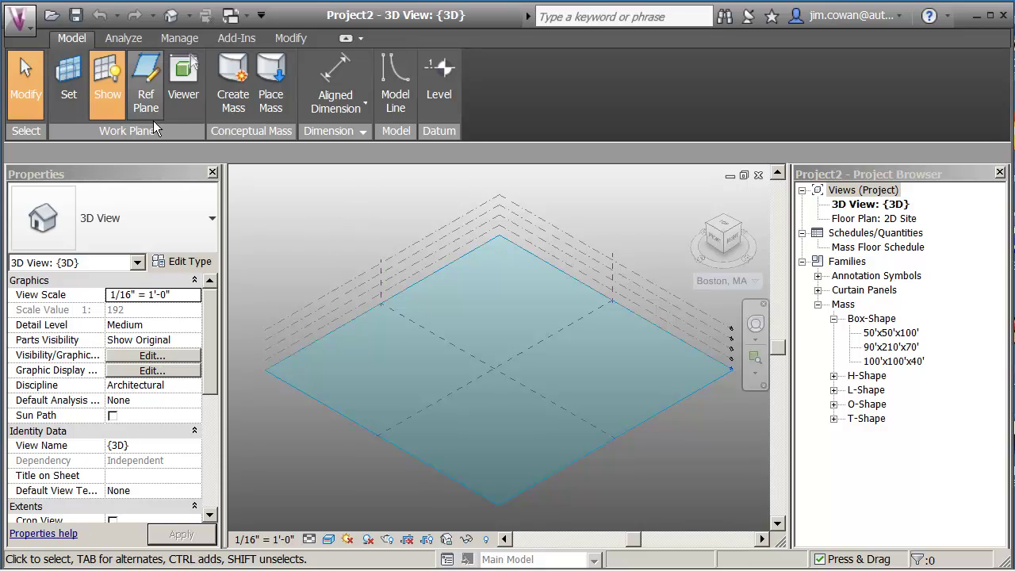
click(77, 16)
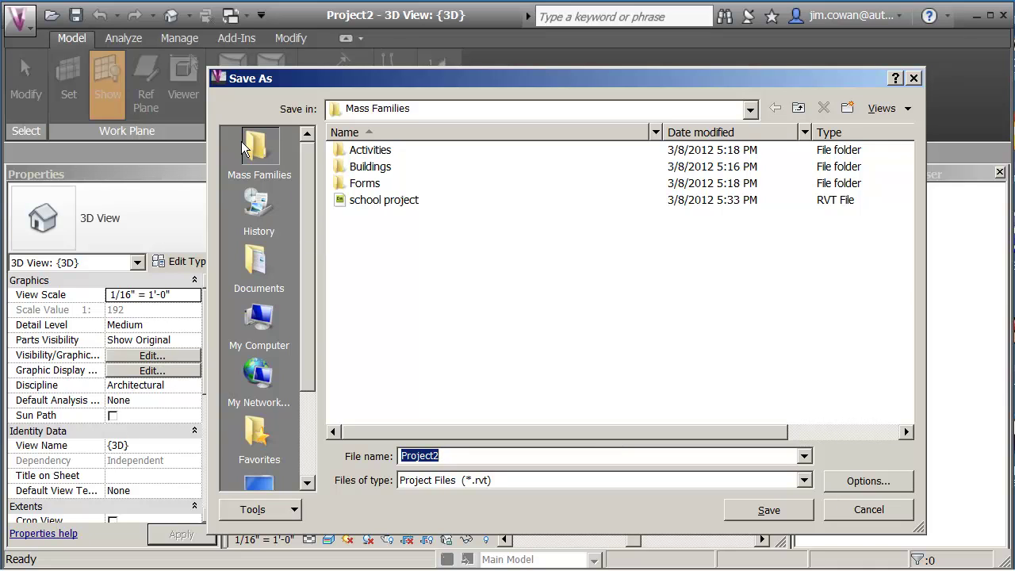
click(357, 200)
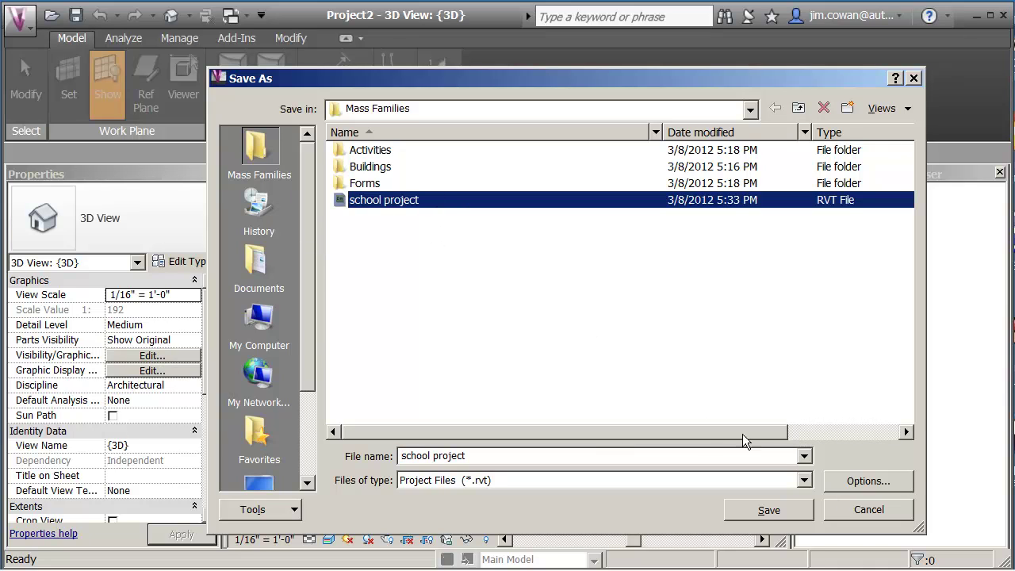
click(789, 510)
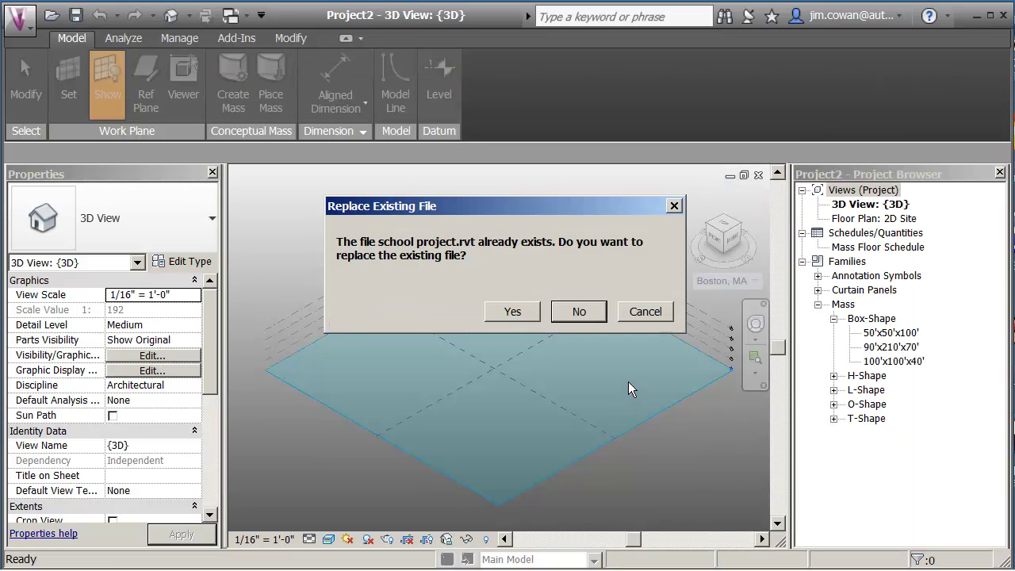
click(512, 312)
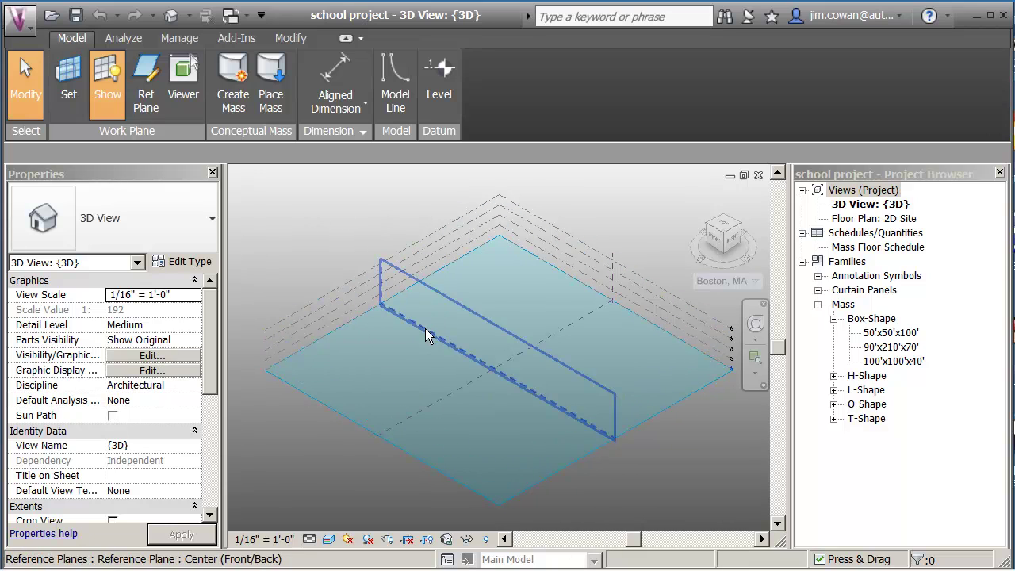
middle_drag(373, 213, 360, 206)
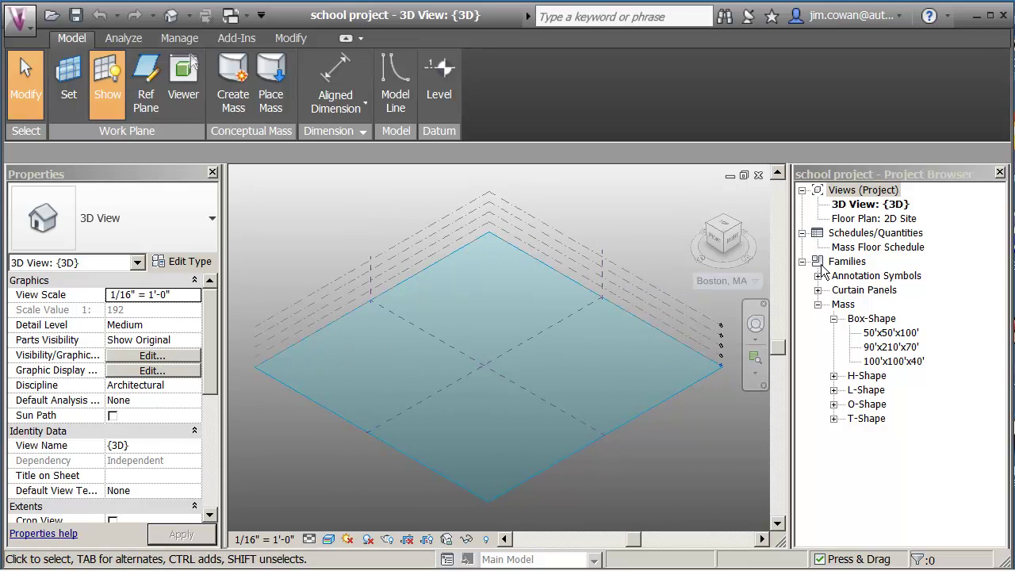
click(818, 305)
click(818, 305)
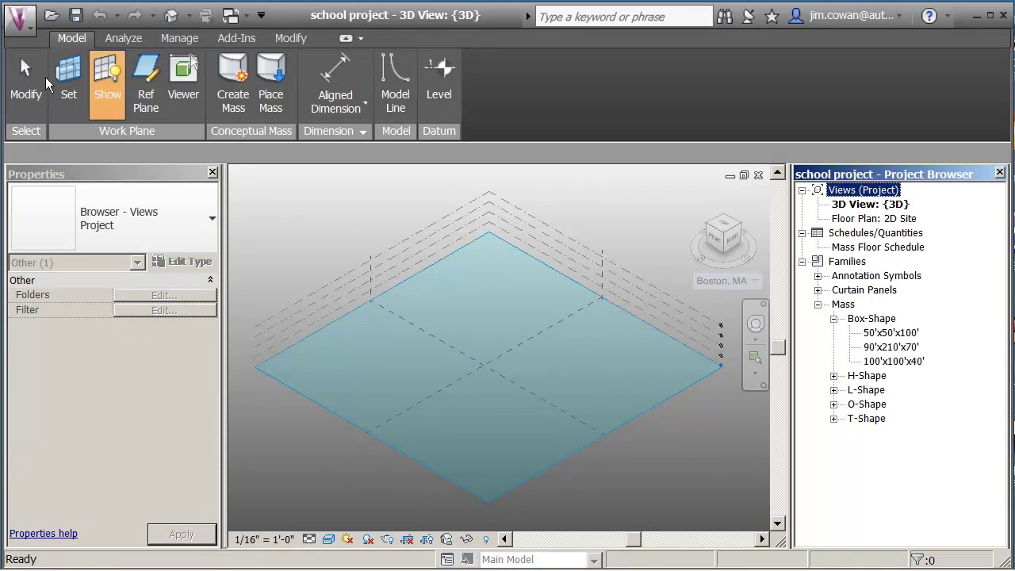
Step: Open the Mass - Administration family from Mass Families > Activities and zoom to fit it
click(24, 33)
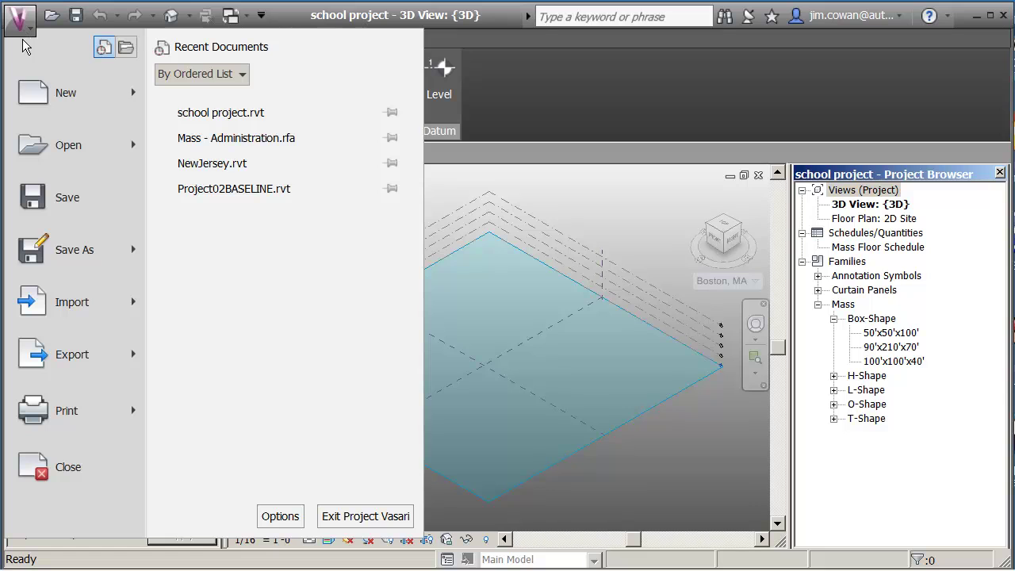
mouse_move(133, 154)
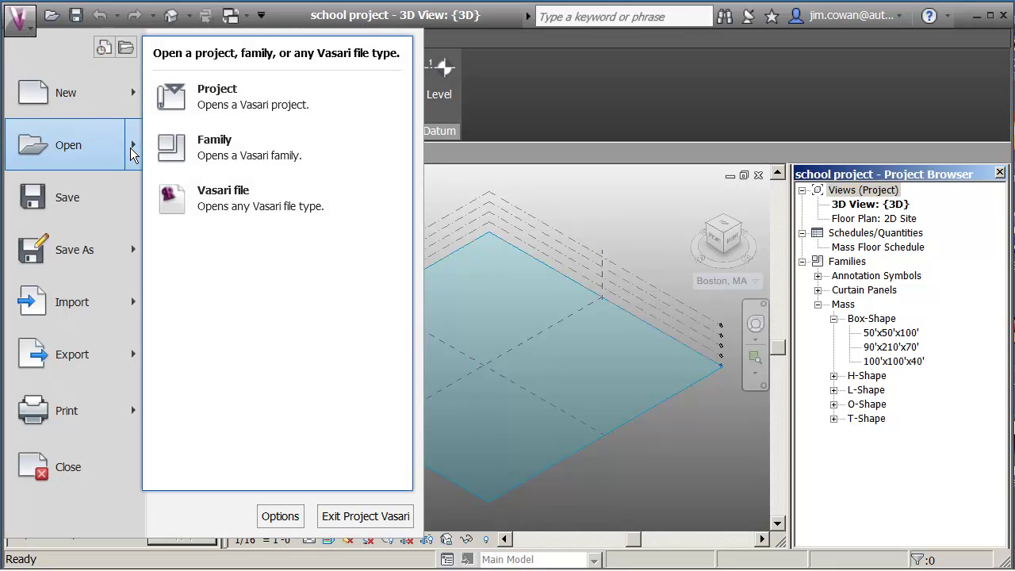
click(202, 150)
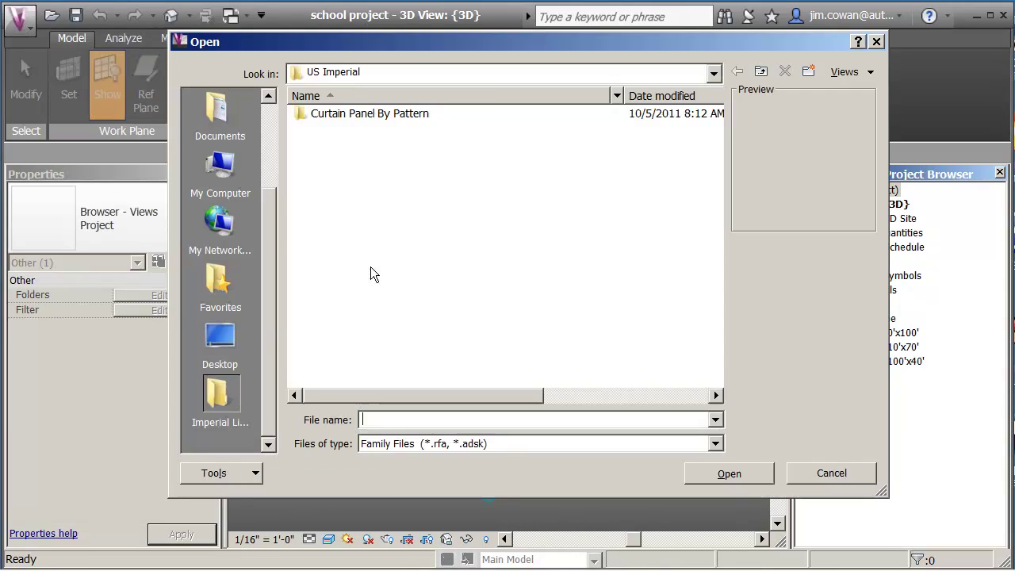
scroll(274, 190, up, 2)
click(218, 121)
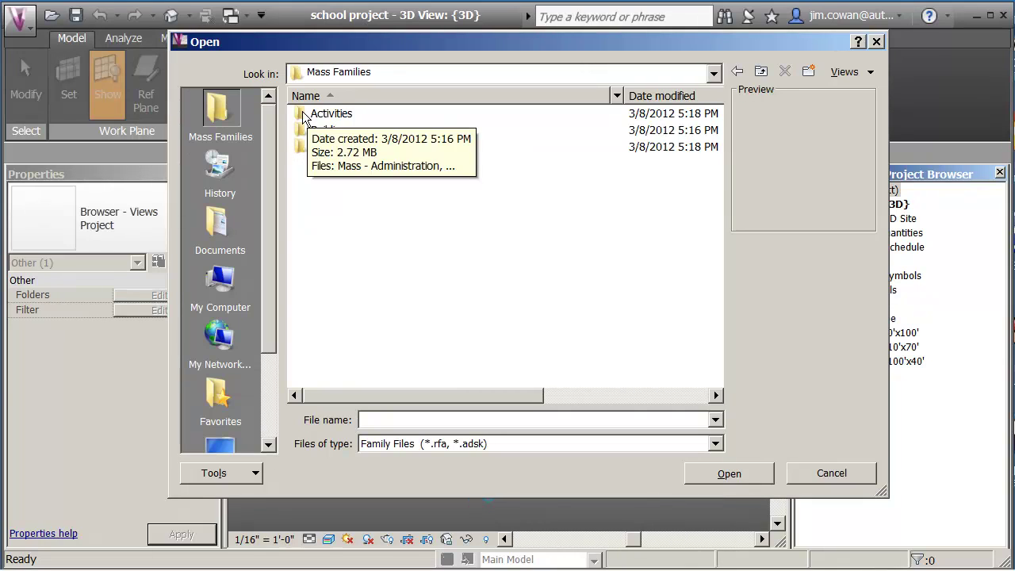
double_click(303, 116)
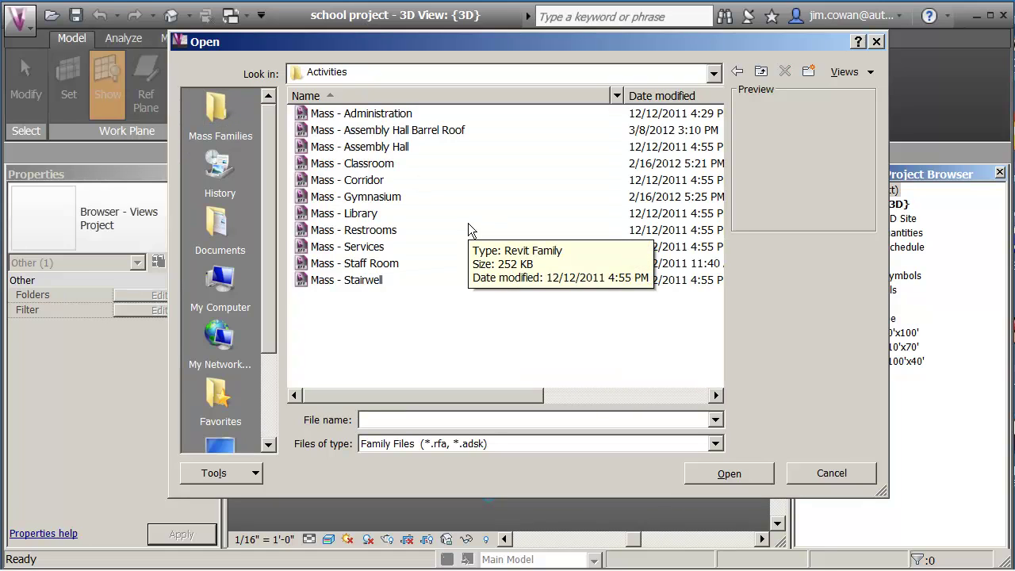
click(328, 119)
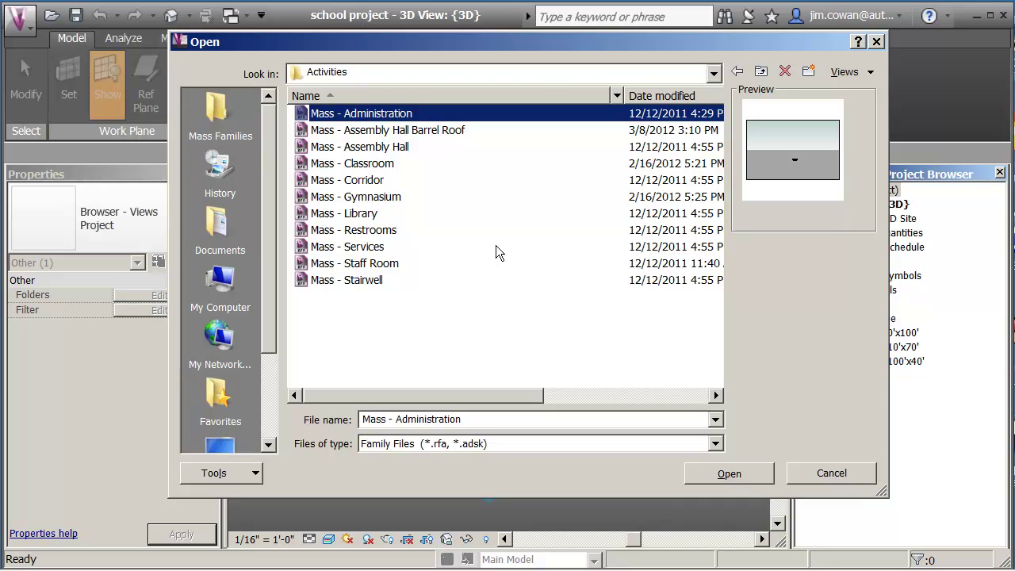
click(747, 476)
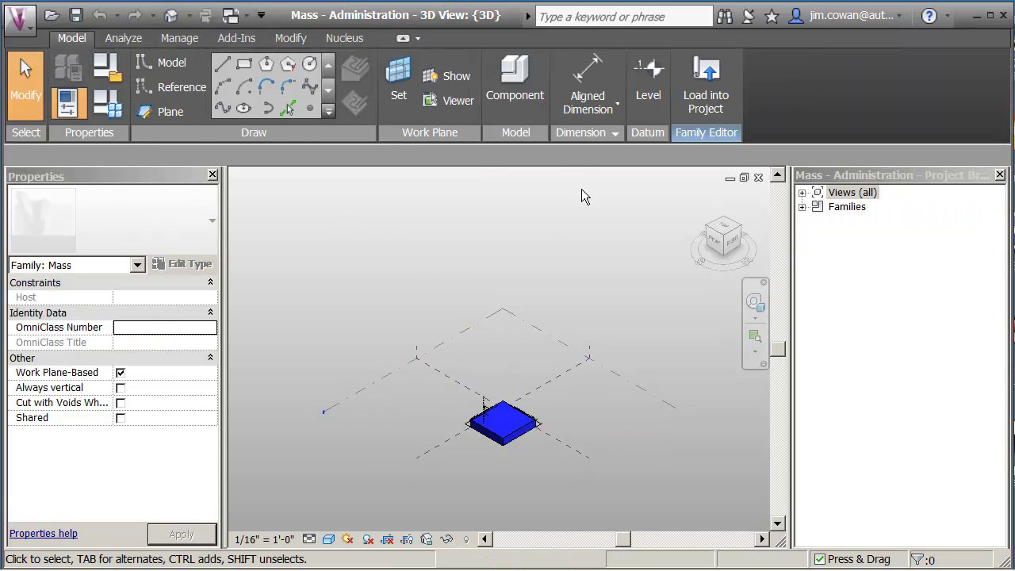
key(z)
key(f)
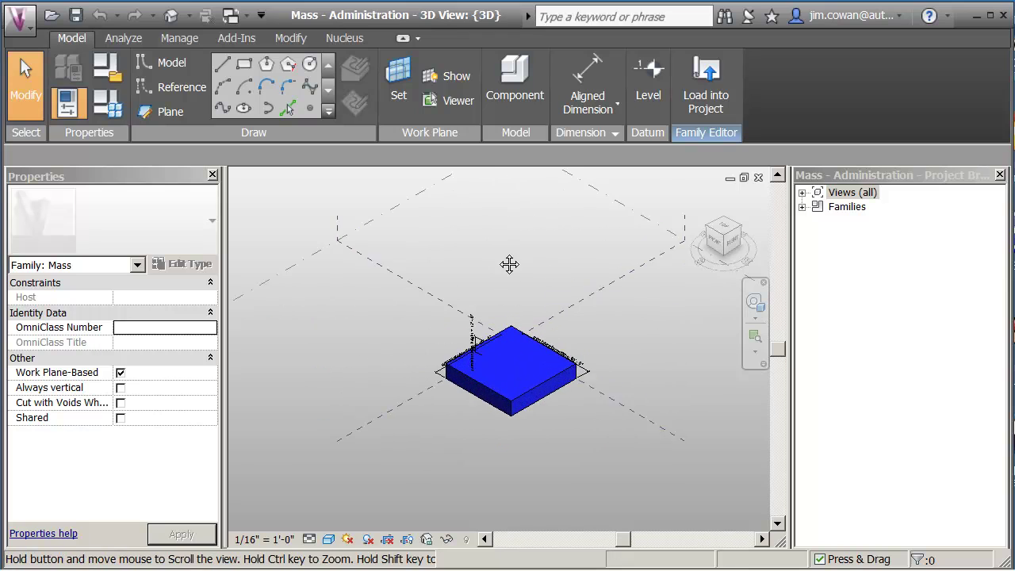
middle_drag(505, 239, 506, 198)
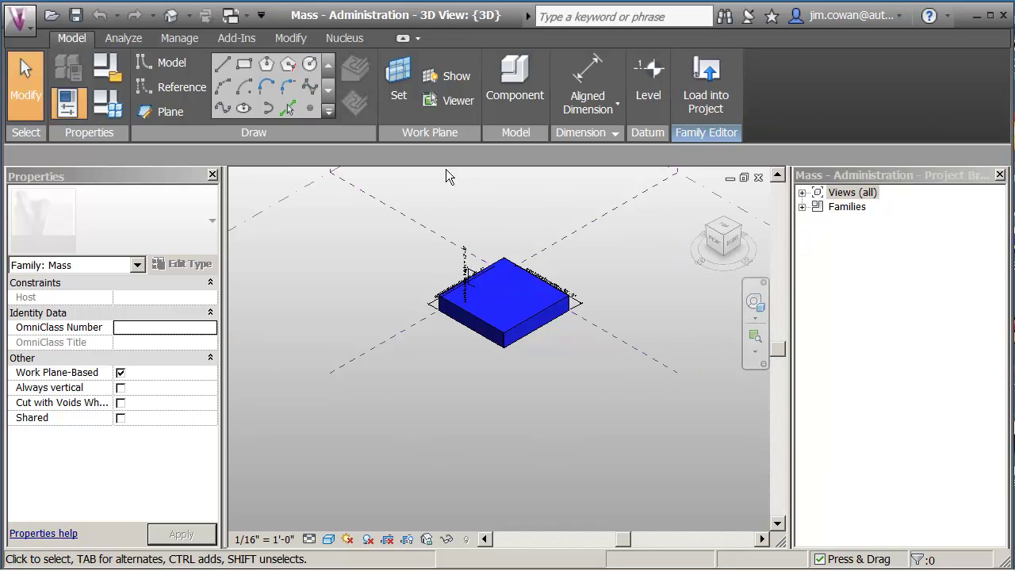
Step: Load the Mass - Administration family into the school project and place one mass on the site
click(705, 113)
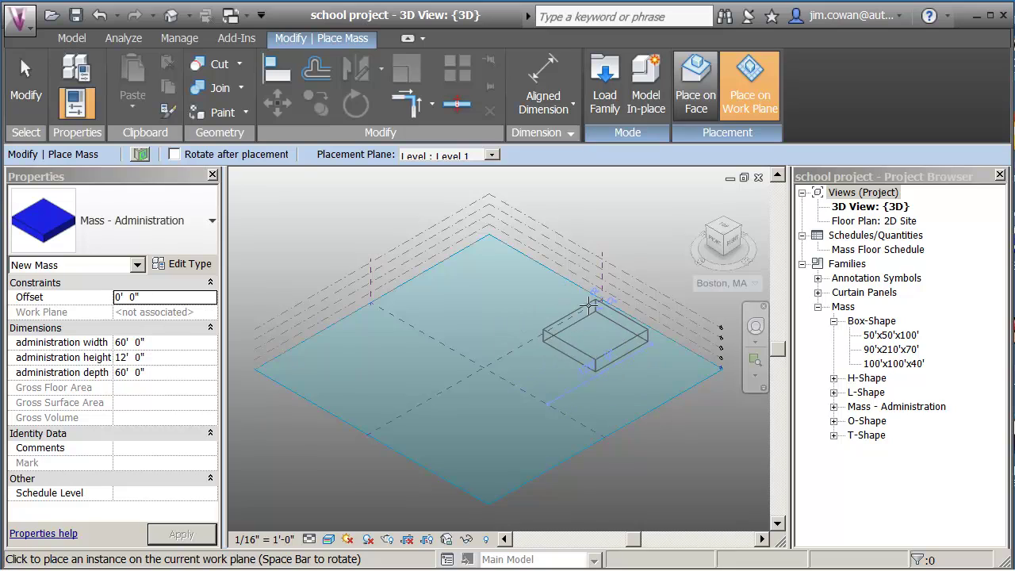
click(590, 302)
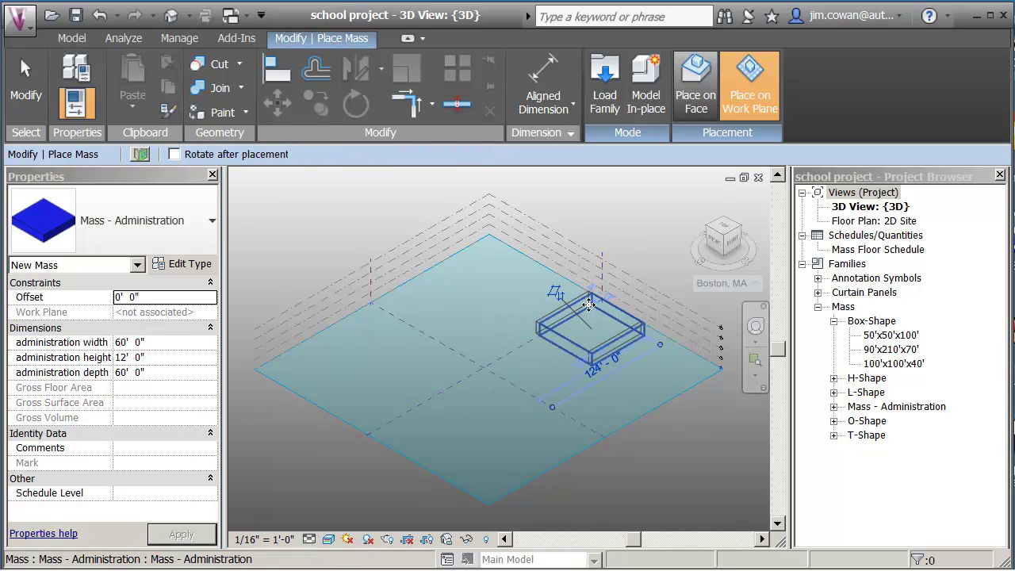
key(Escape)
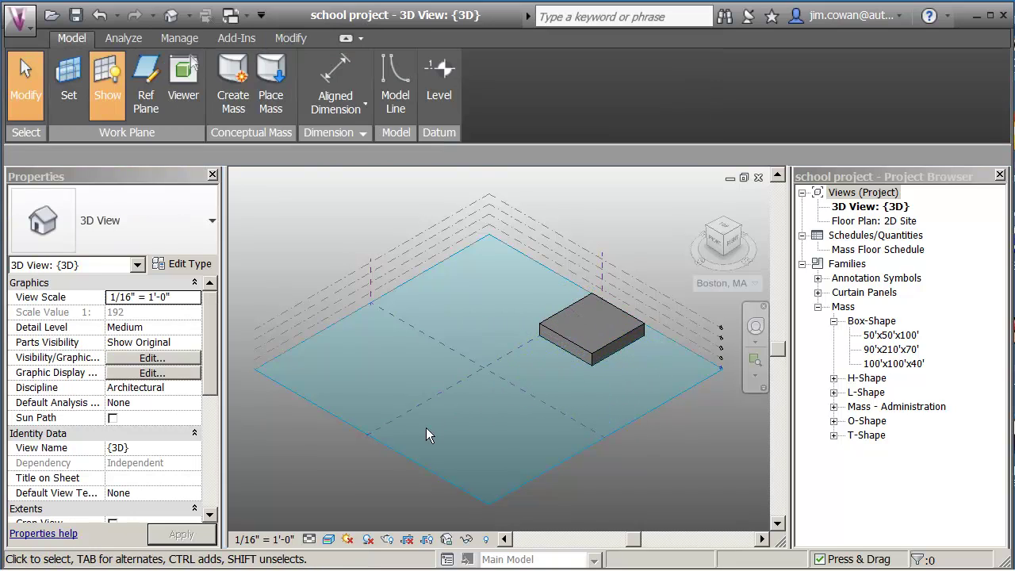
Step: Switch the view to the Shaded visual style and zoom in on the blue mass
click(328, 539)
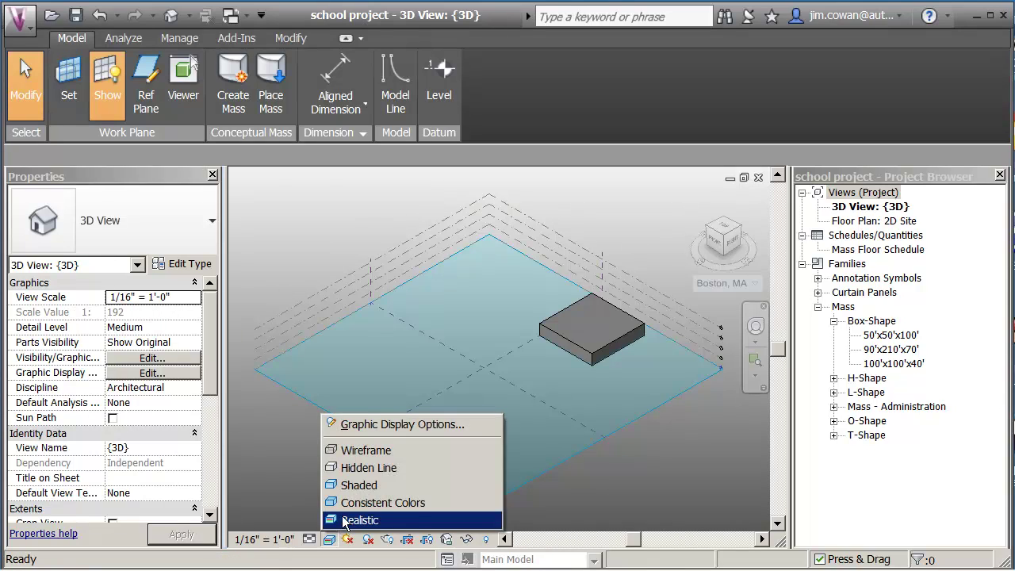
click(353, 486)
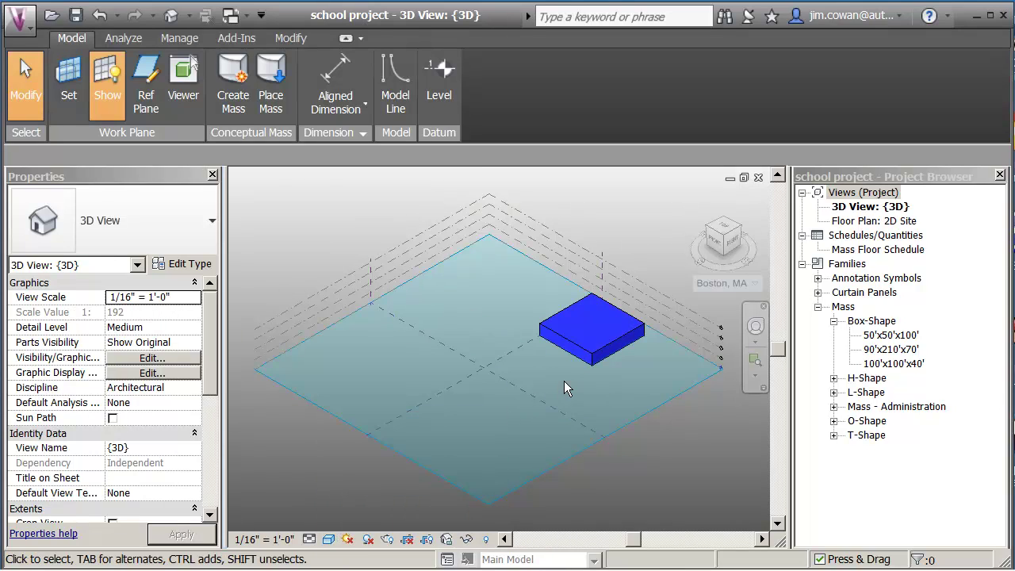
scroll(564, 380, up, 4)
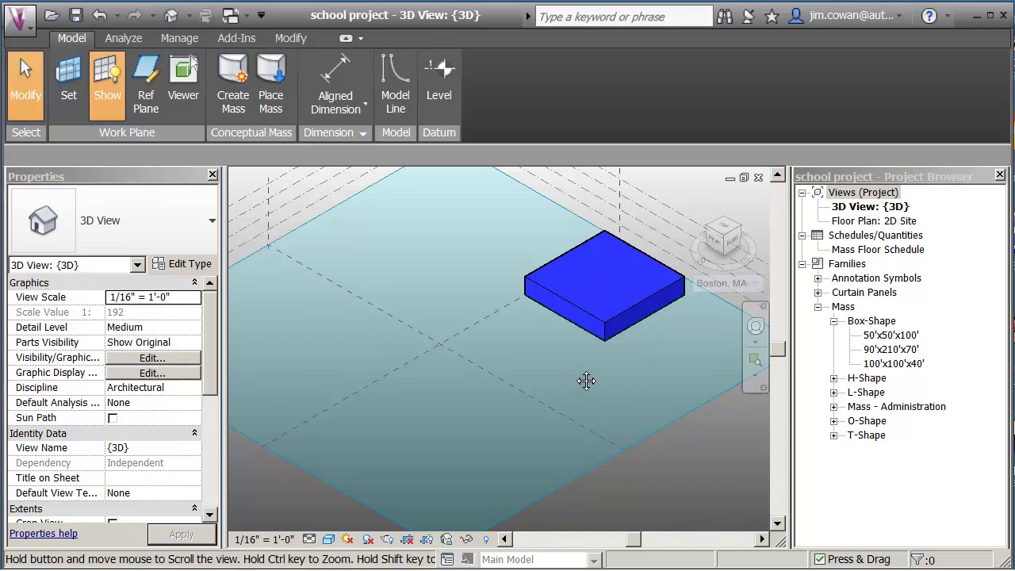
middle_drag(586, 380, 583, 382)
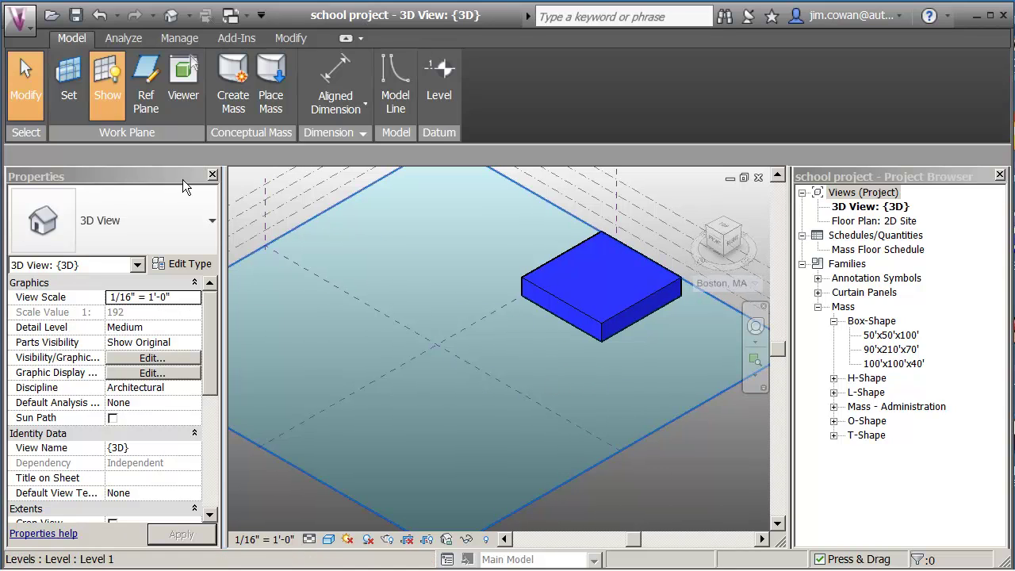
click(20, 29)
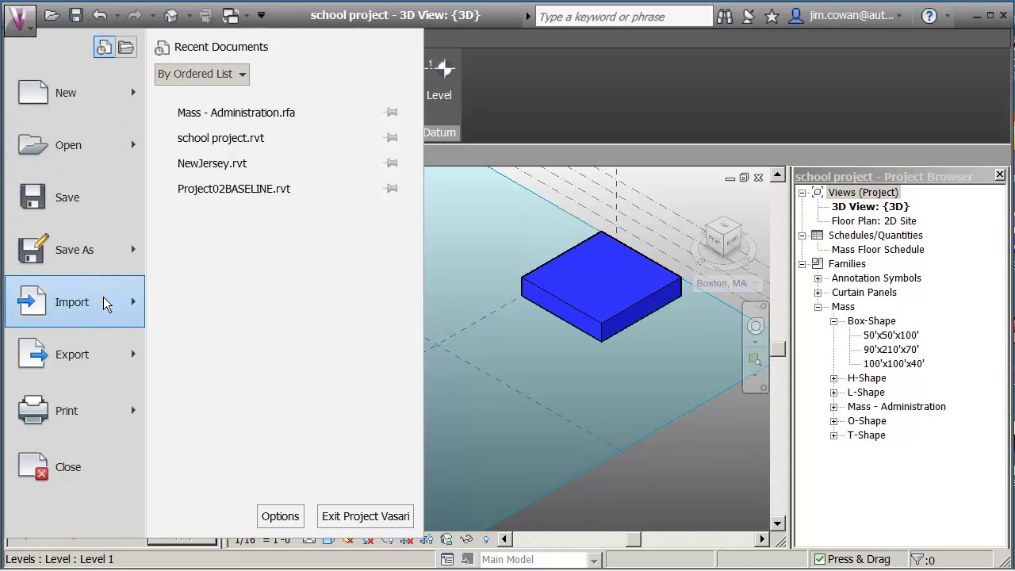
Step: Load the Activities mass families from Mass - Assembly Hall Barrel Roof through Mass - Stairwell
mouse_move(106, 308)
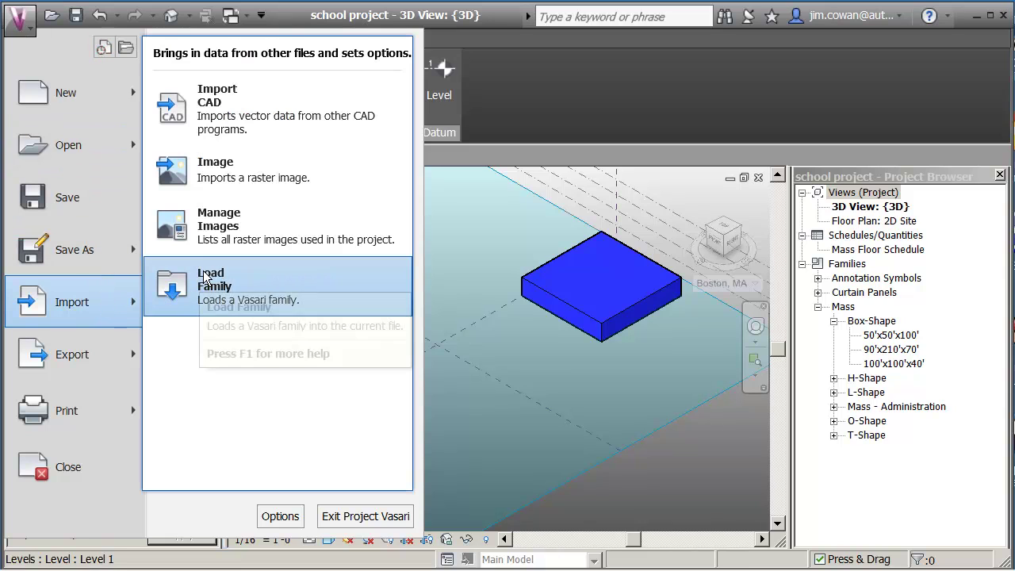
click(341, 295)
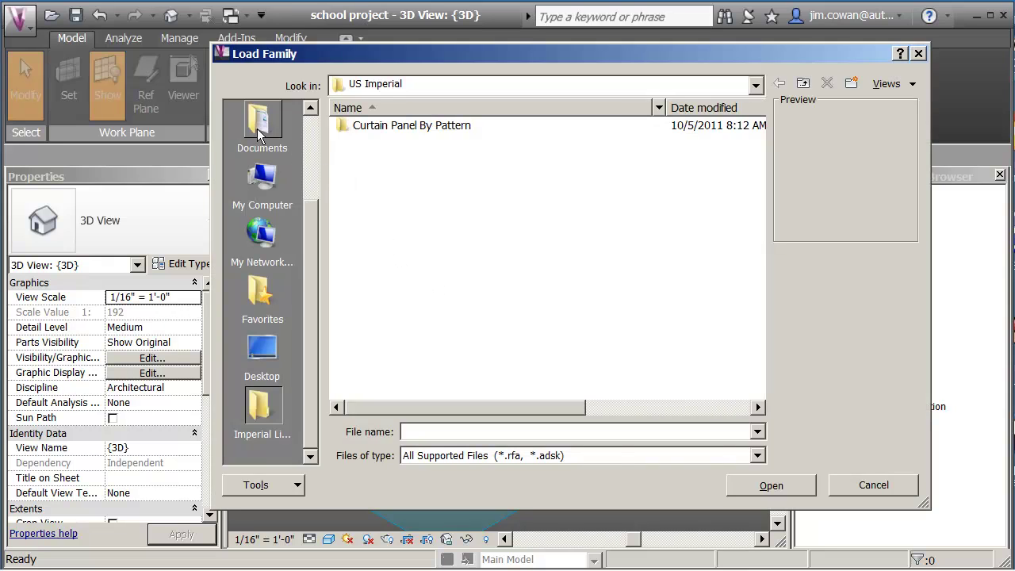
click(308, 108)
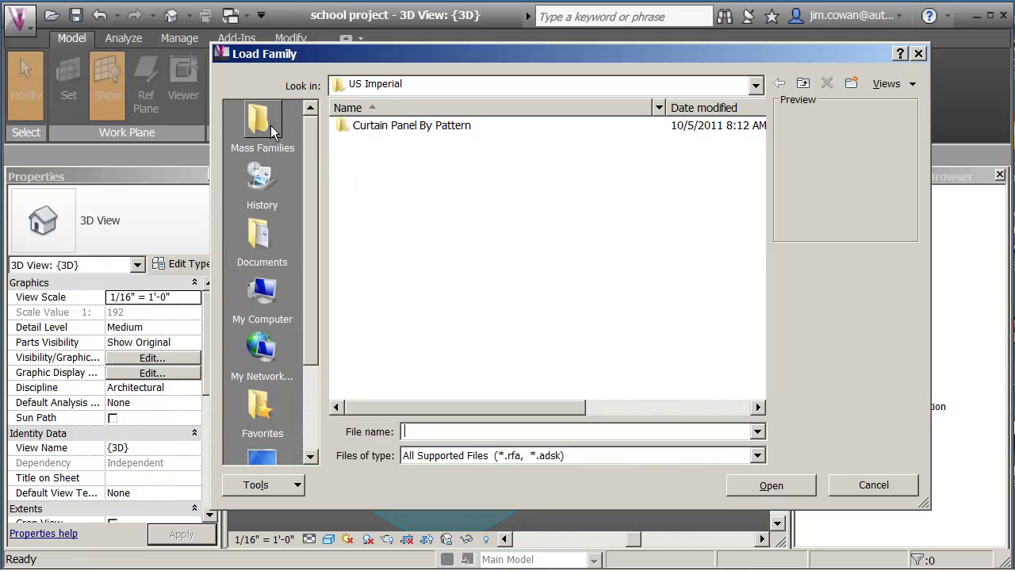
click(270, 124)
double_click(365, 126)
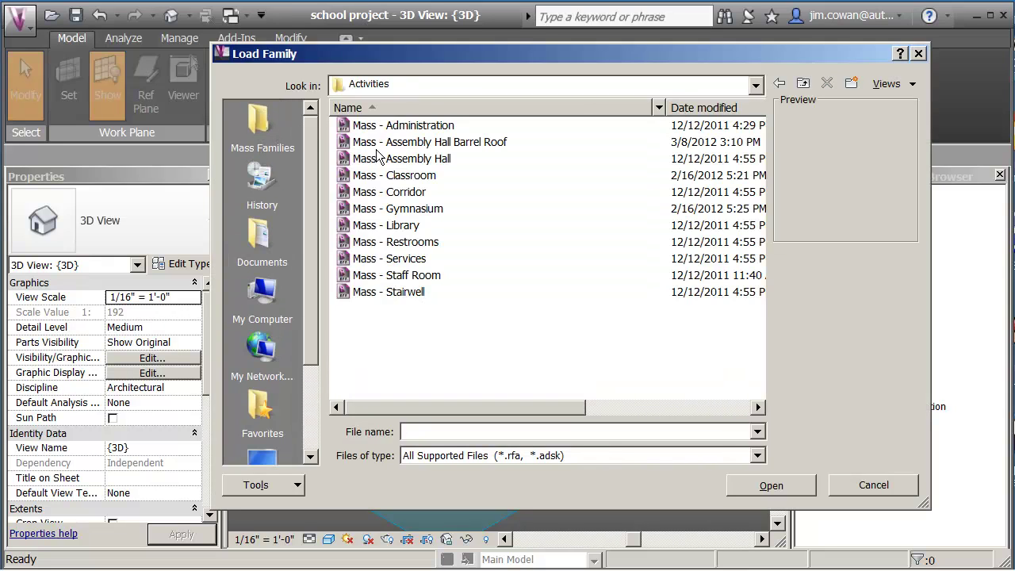
click(403, 147)
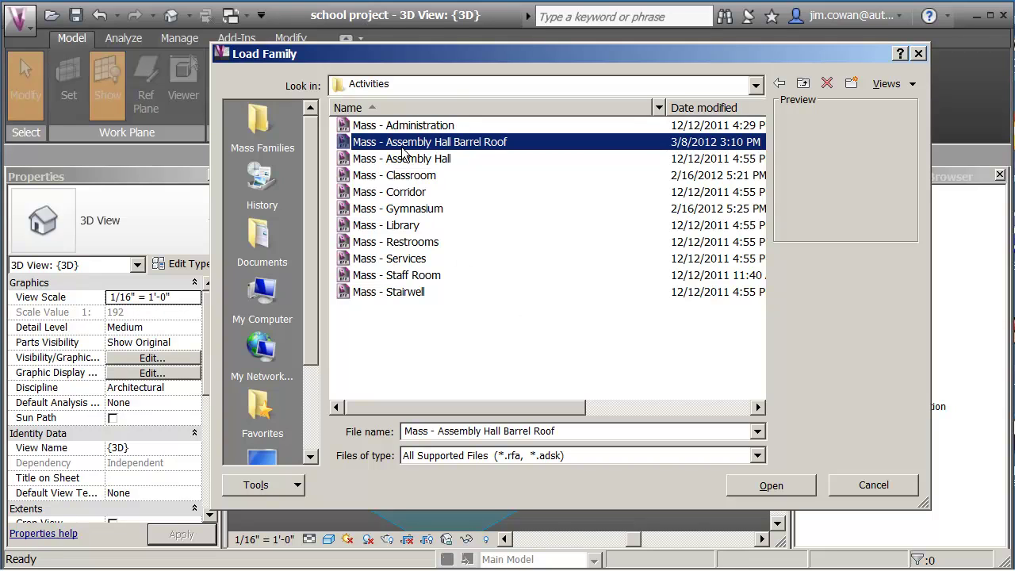
shift+click(399, 294)
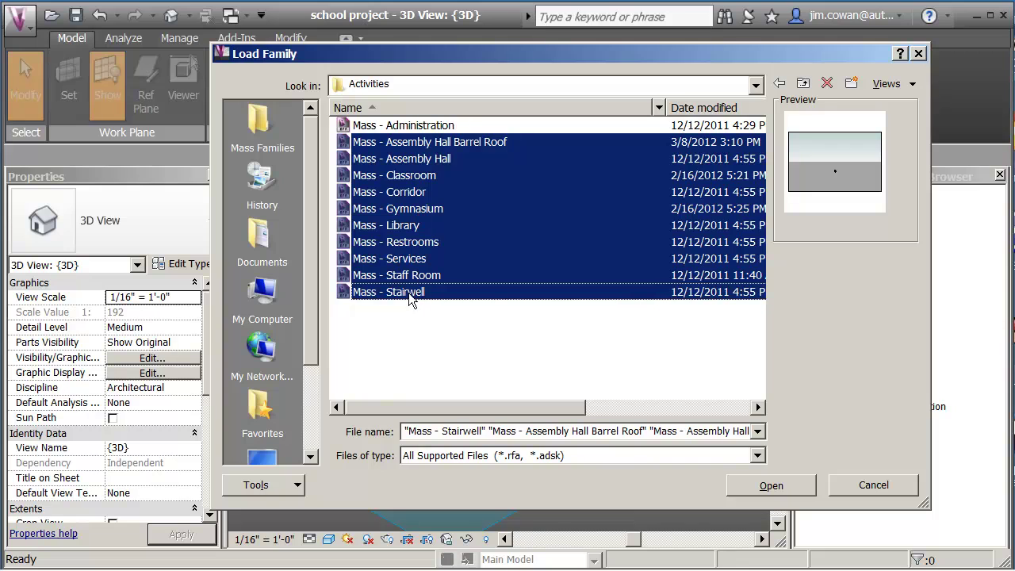
click(773, 487)
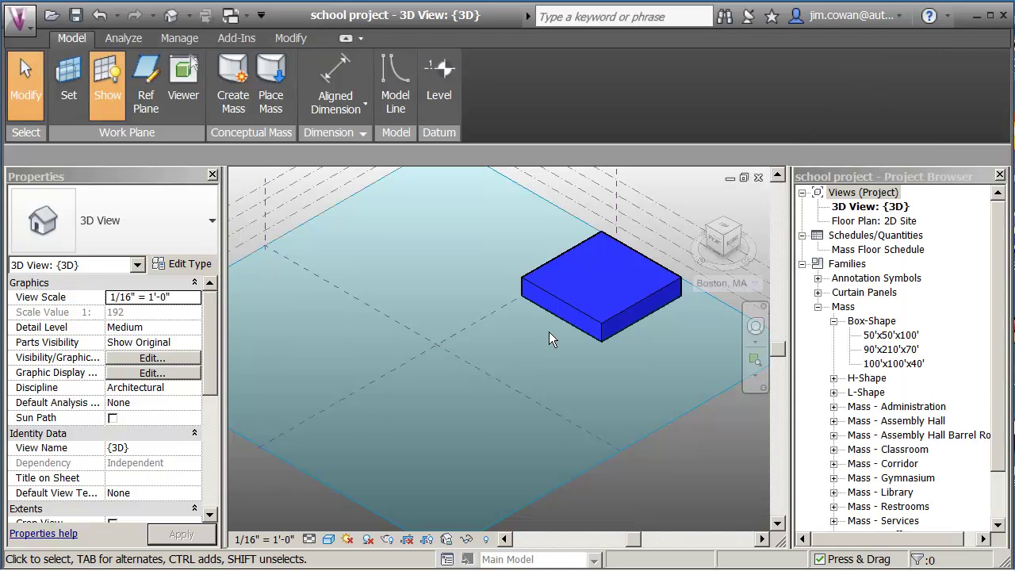
Step: Place an 80' x 80' x 24' Mass - Assembly Hall beside the blue administration block
click(833, 478)
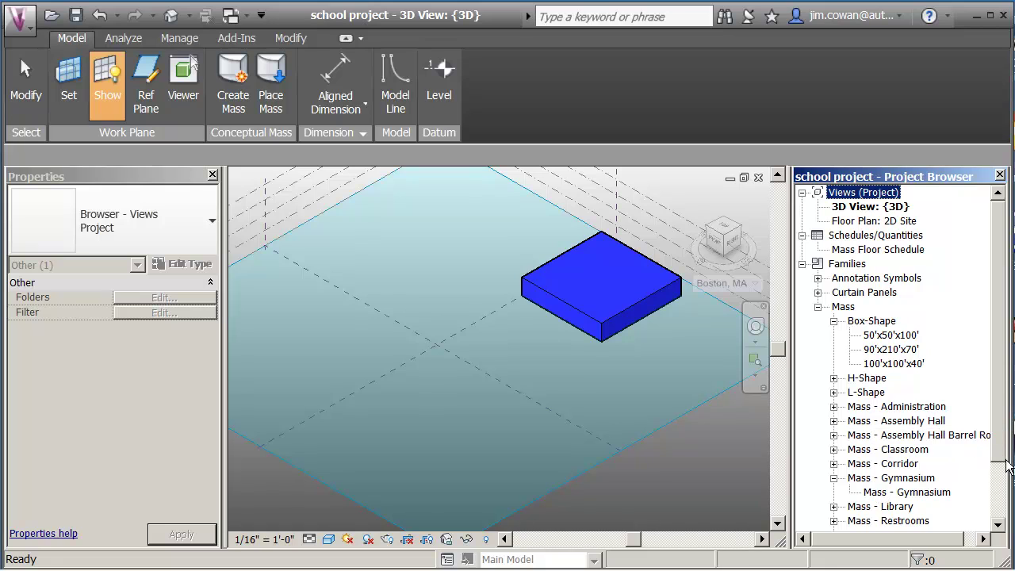
click(833, 421)
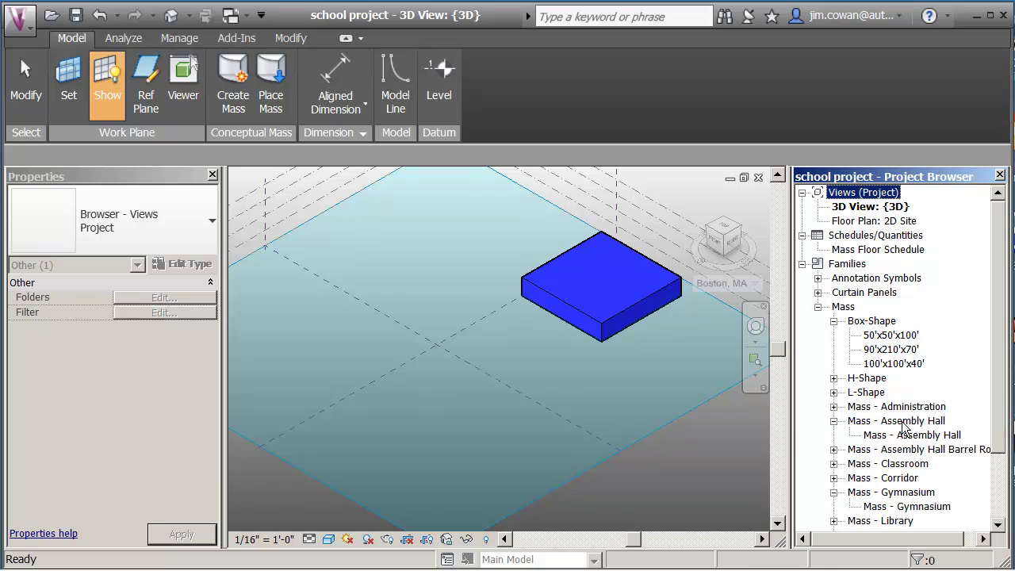
click(886, 435)
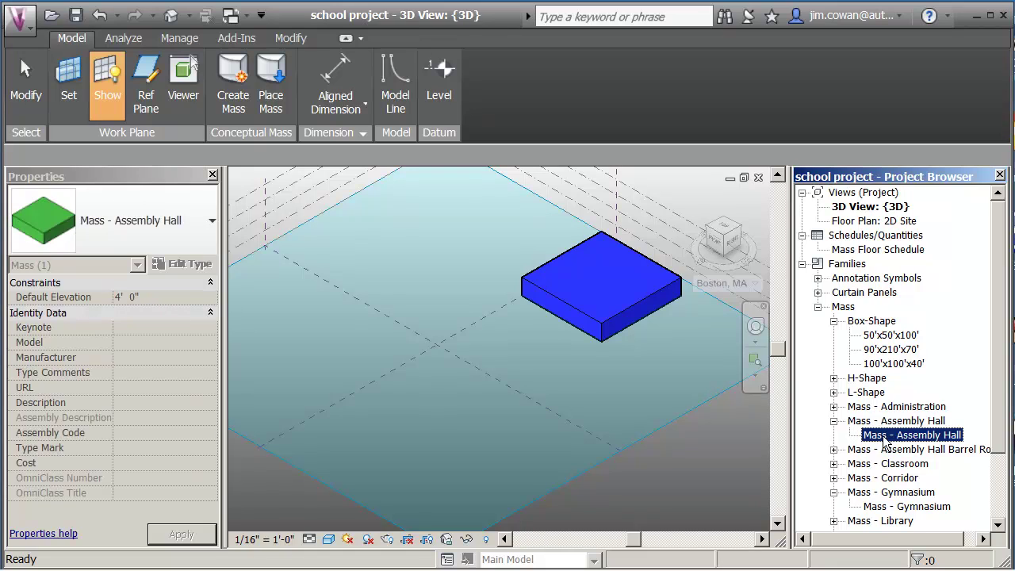
drag(887, 443, 624, 392)
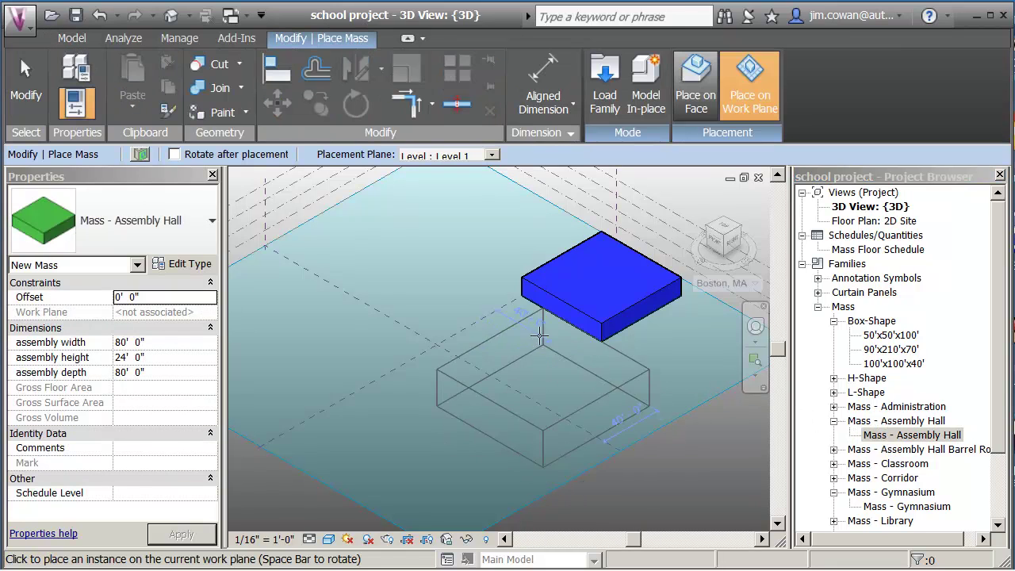
click(522, 299)
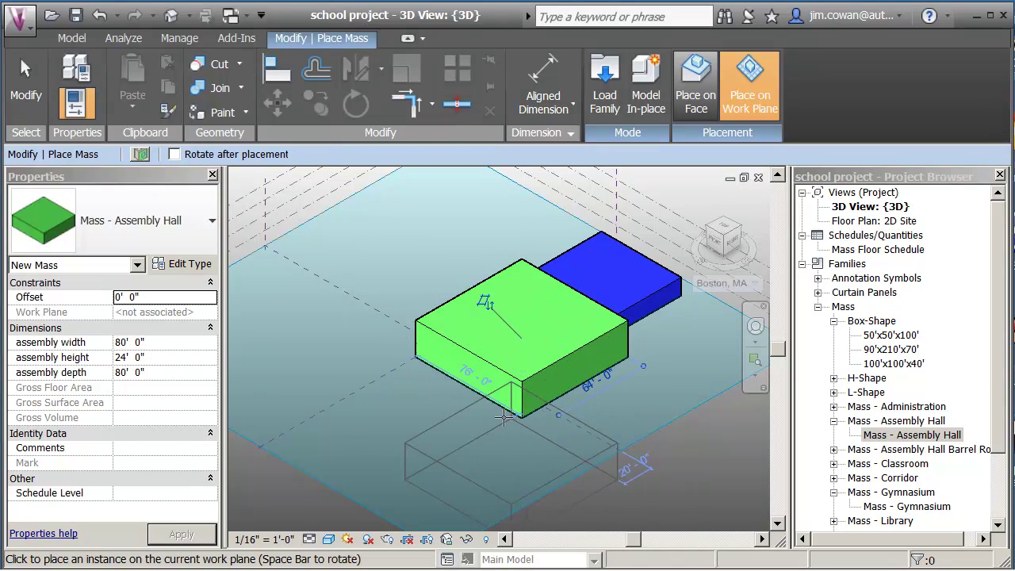
key(Escape)
key(Escape)
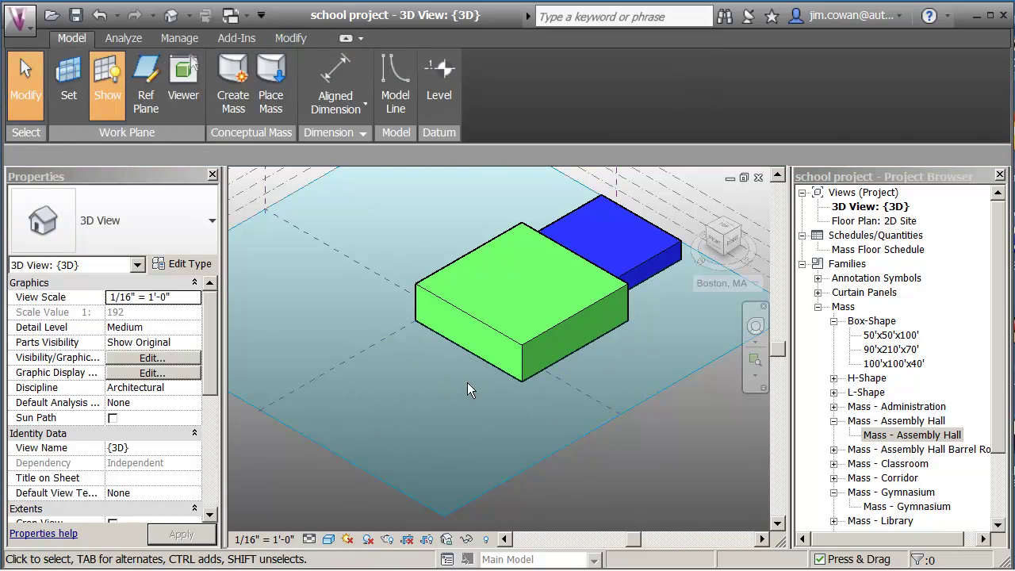
Step: Place three 30' x 30' x 12' Mass - Classroom blocks diagonally in front of the assembly hall
click(833, 465)
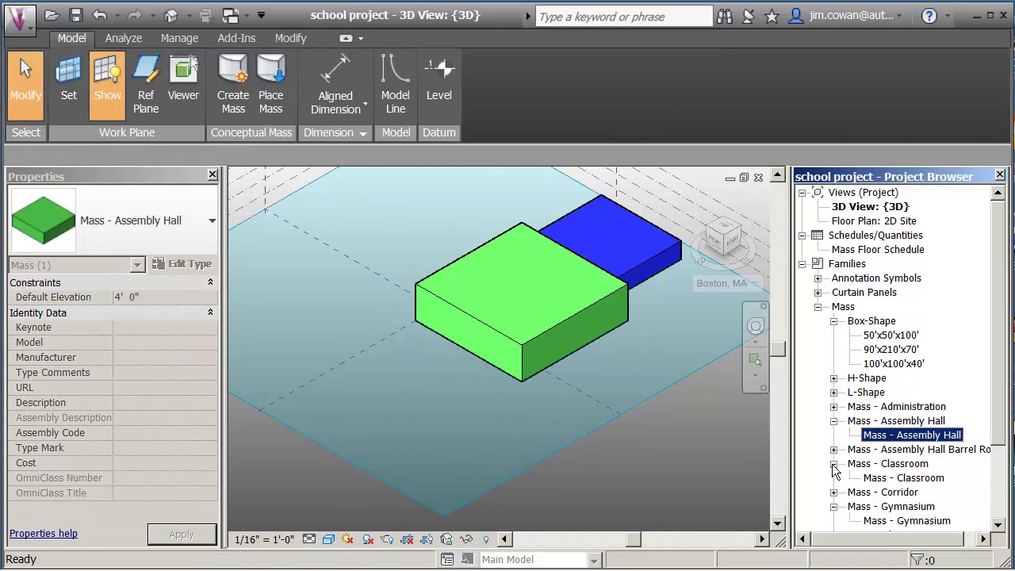
click(886, 479)
drag(886, 479, 613, 444)
click(436, 350)
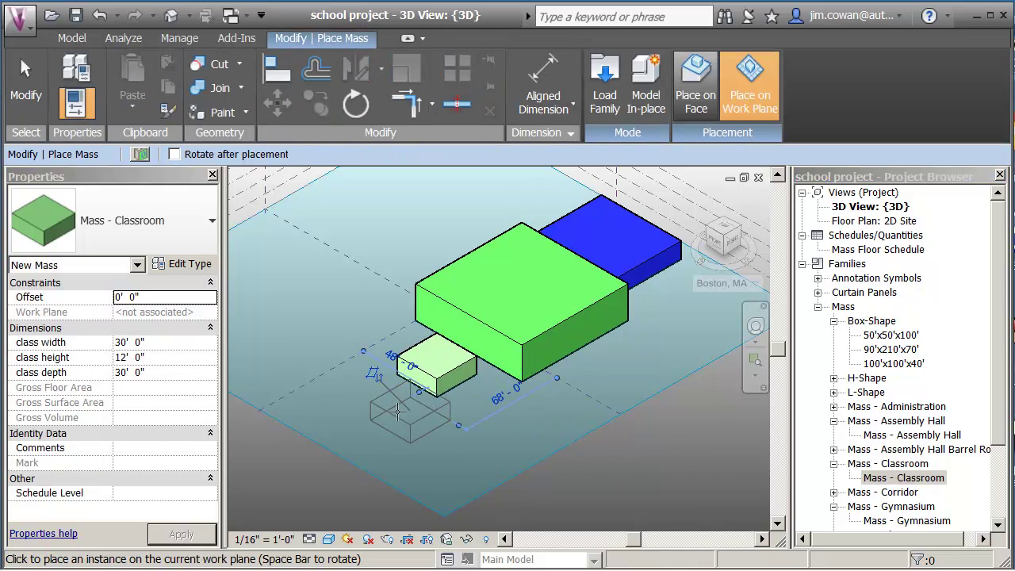
click(410, 399)
click(373, 443)
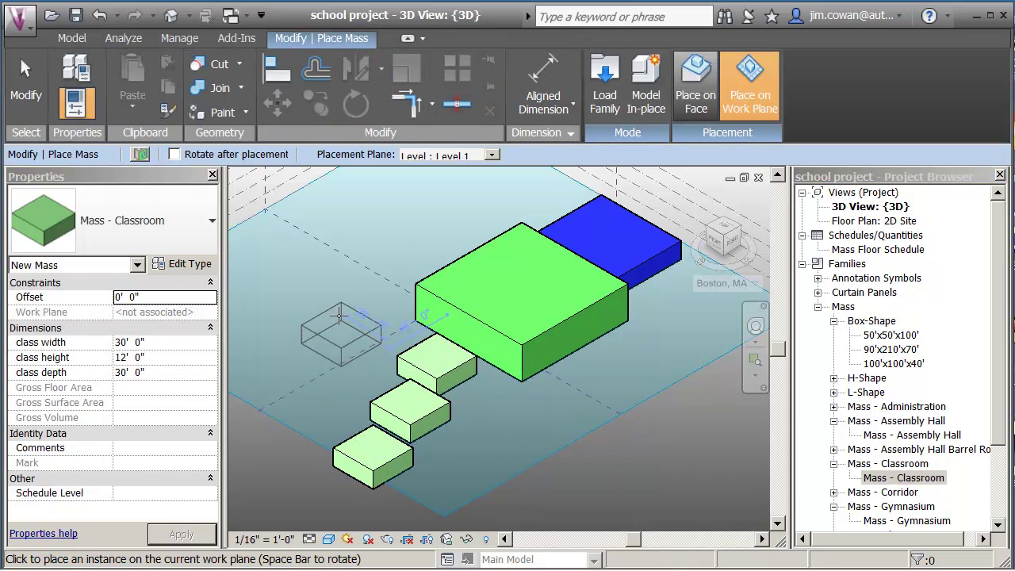
Step: Align the first classroom mass flush against the assembly hall's left face
key(Escape)
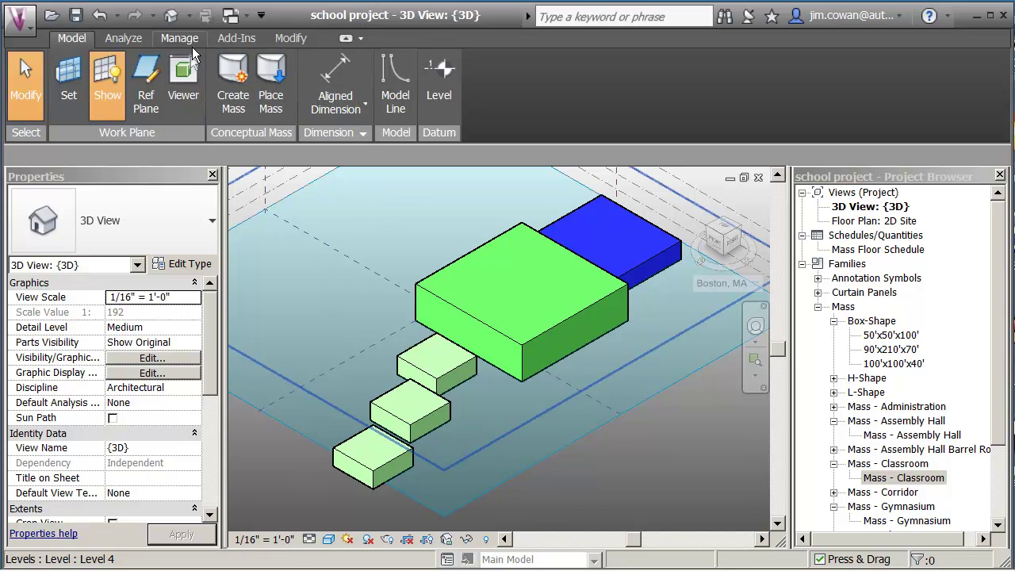
click(290, 38)
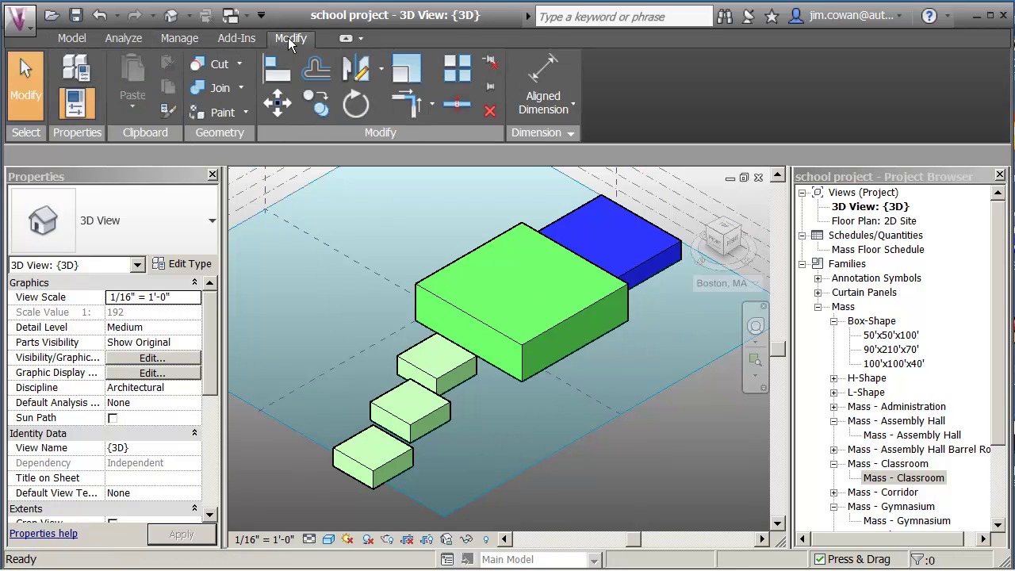
click(277, 70)
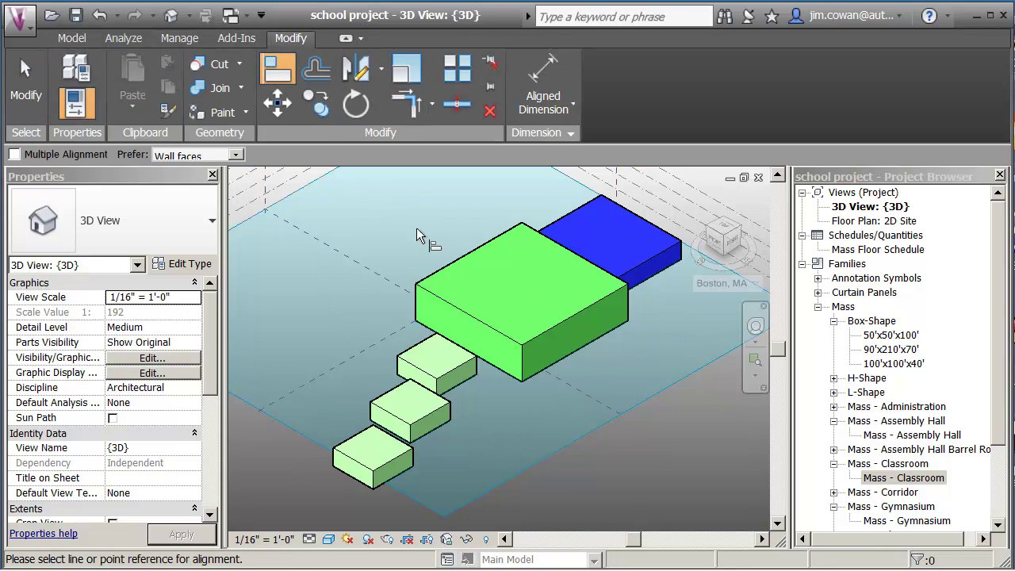
click(439, 310)
click(438, 341)
click(432, 333)
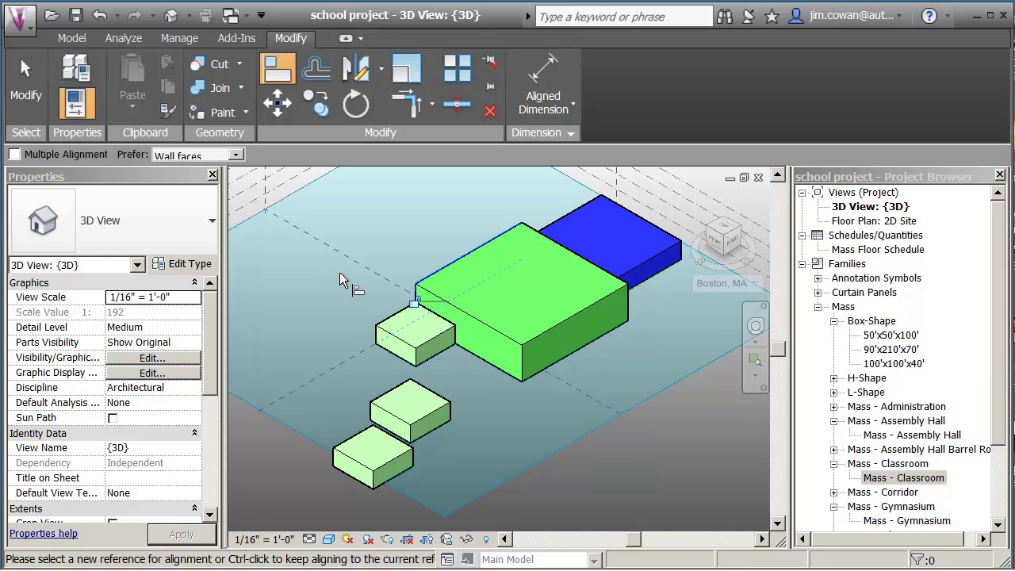
Step: Align the second classroom mass flush beside the first classroom
click(401, 363)
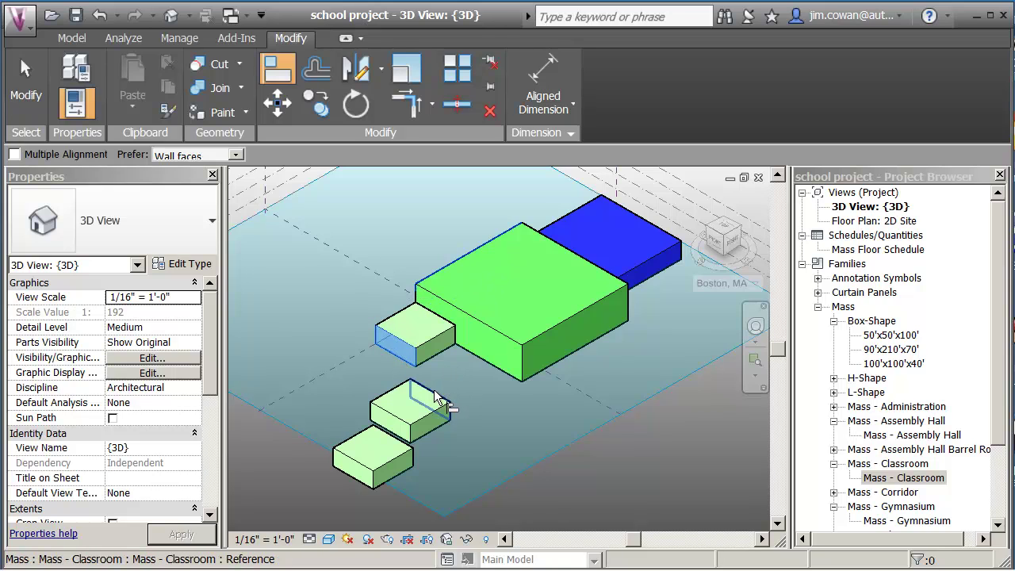
click(436, 396)
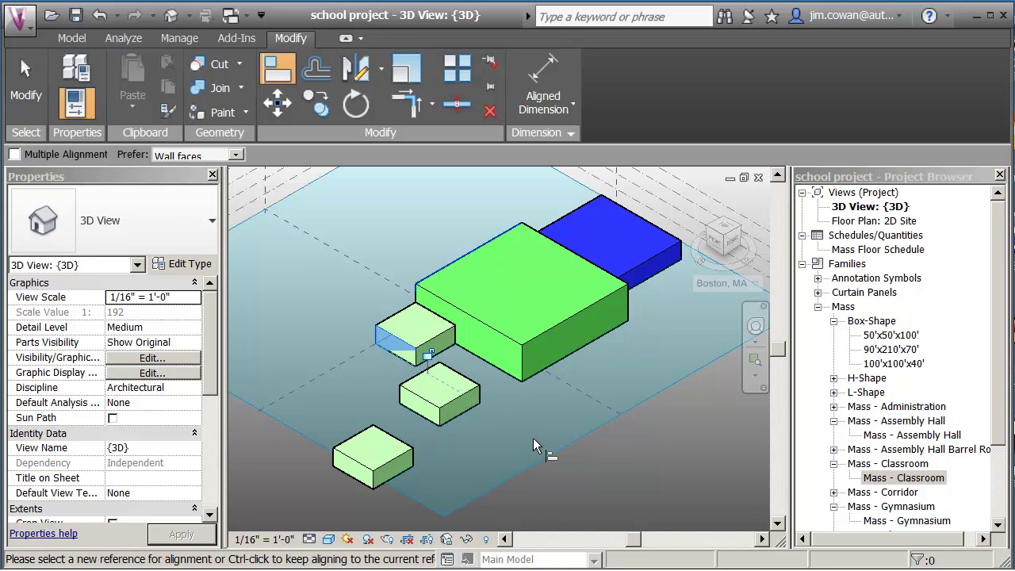
click(379, 339)
click(401, 377)
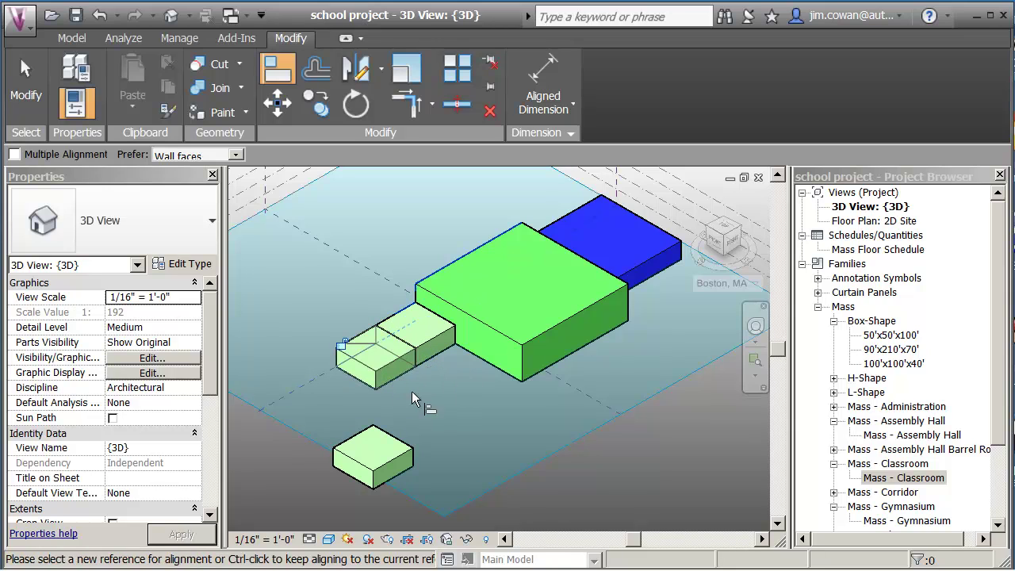
middle_drag(437, 415, 442, 409)
key(Escape)
key(Escape)
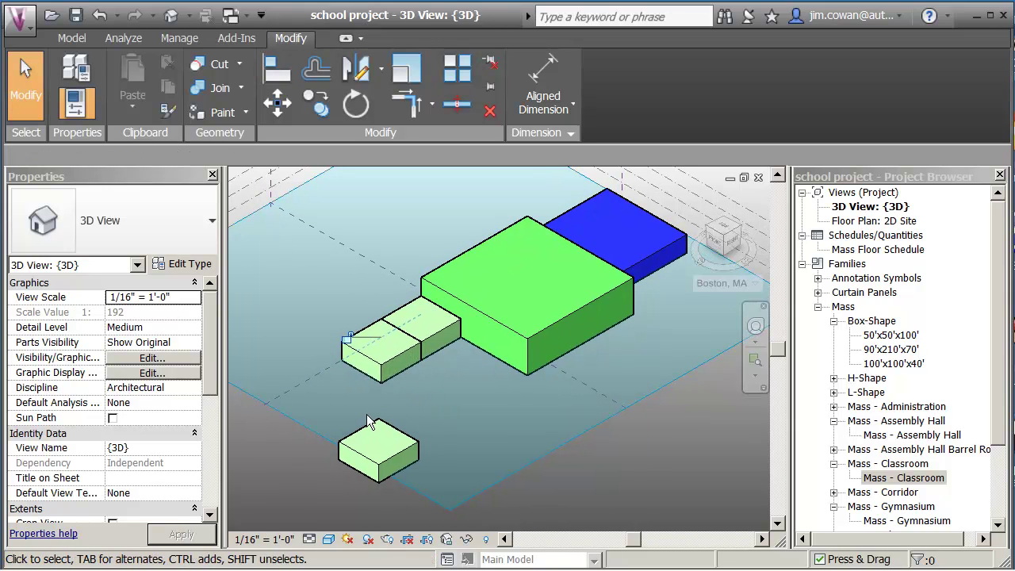
Step: In Wireframe view, move the lone classroom mass to the end of the classroom row
click(330, 540)
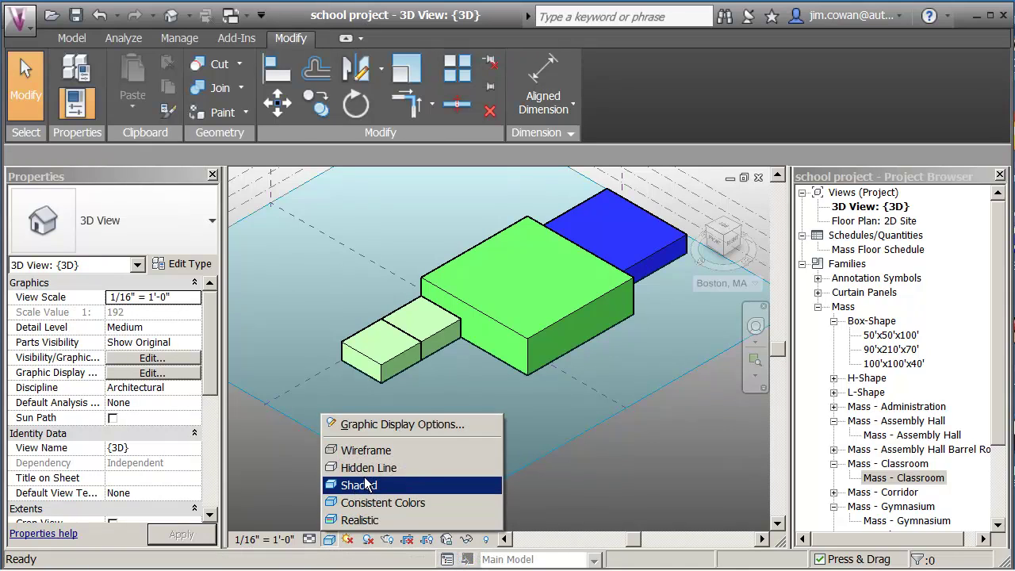
click(363, 452)
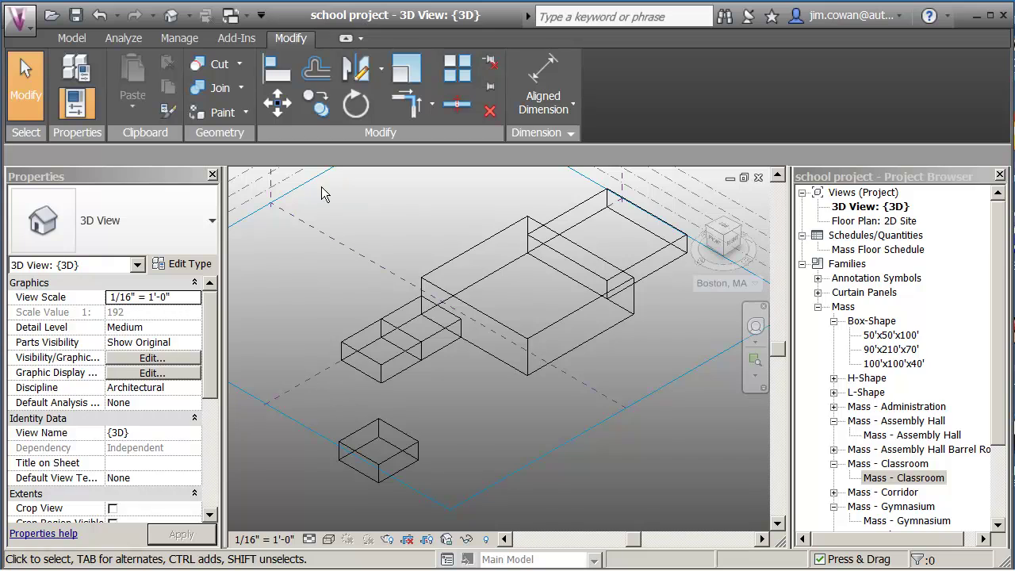
click(374, 438)
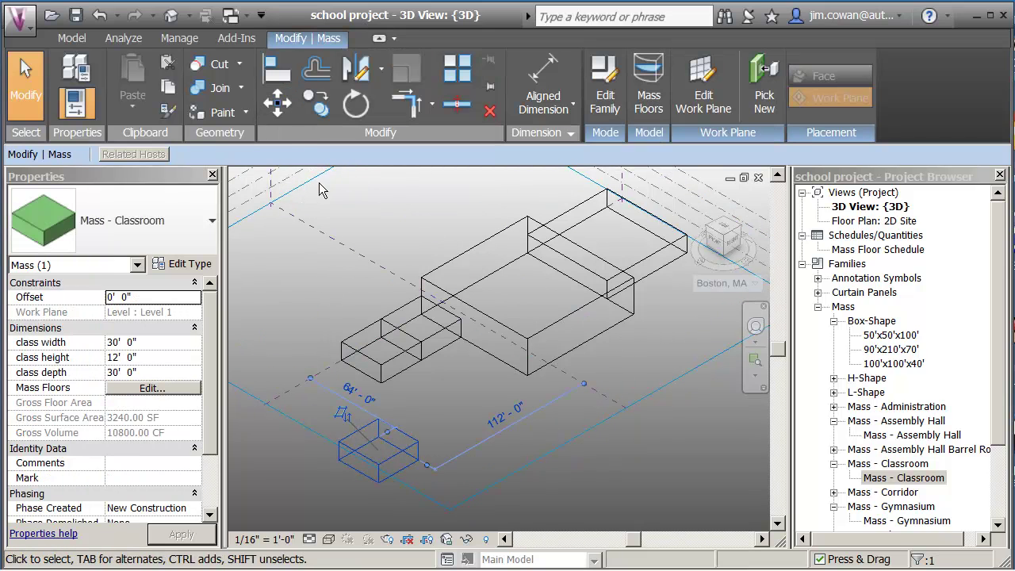
click(278, 102)
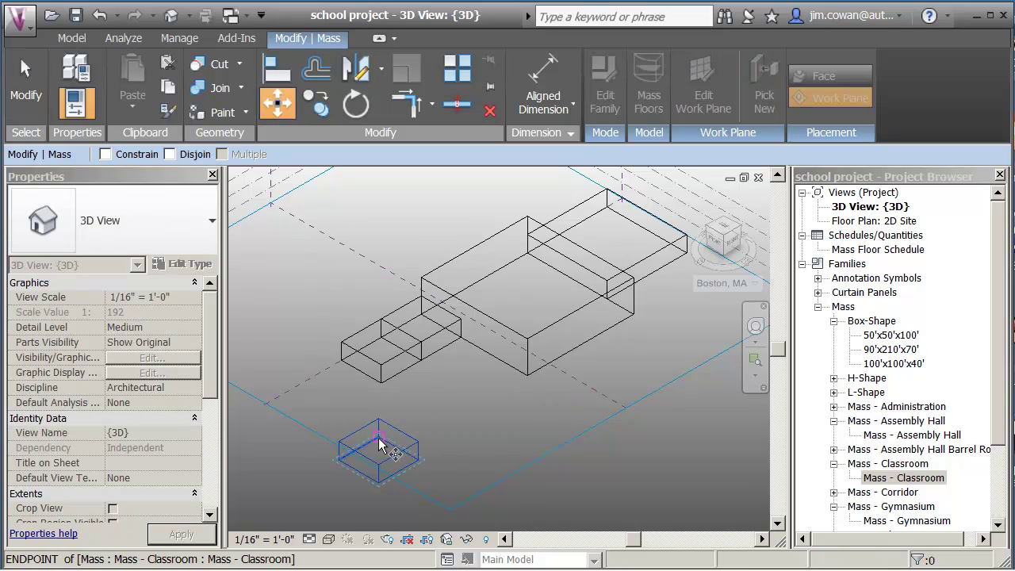
click(380, 440)
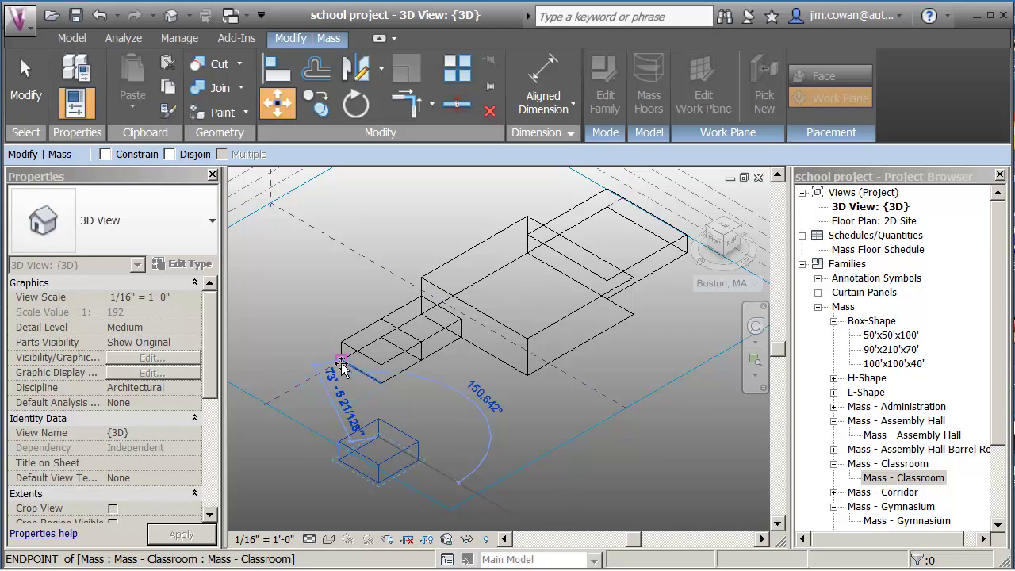
click(342, 365)
click(432, 425)
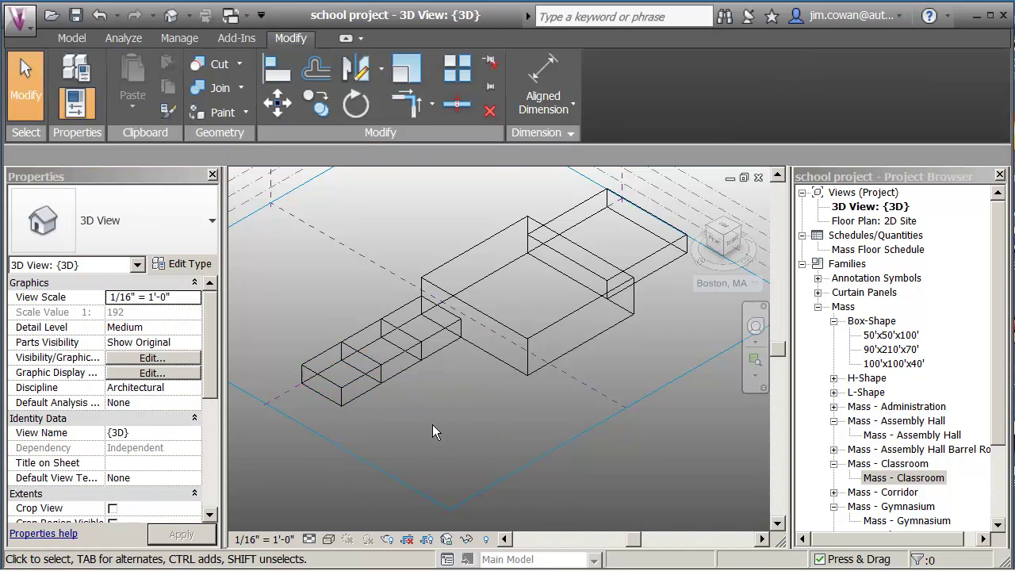
scroll(432, 422, down, 1)
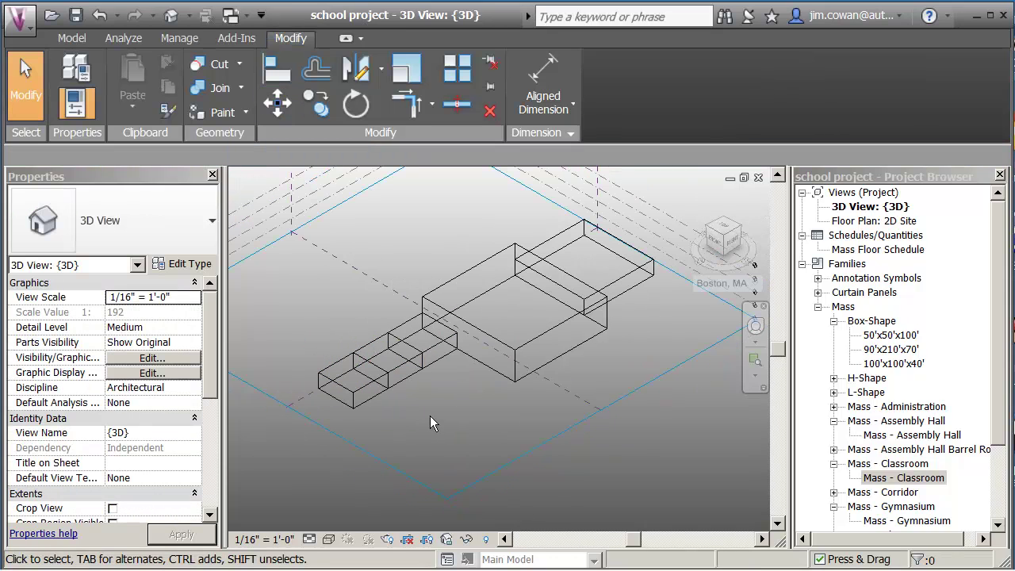
Step: Set the visual style back to Shaded to show the masses in colour
click(330, 539)
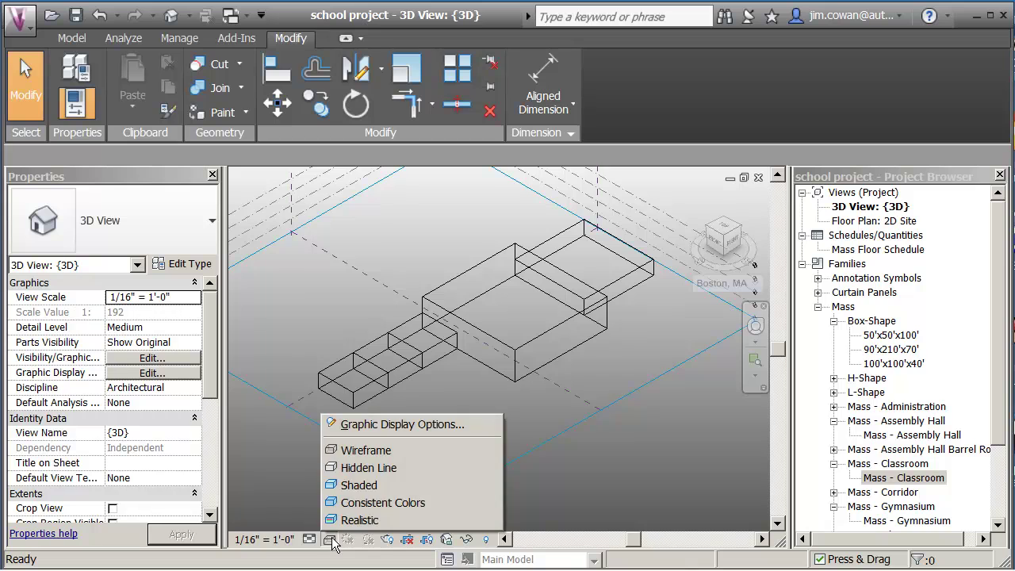
click(358, 485)
scroll(440, 405, down, 1)
Step: Set the last classroom mass's class width to 60' in Properties
mouse_move(439, 405)
middle_down()
mouse_move(449, 429)
mouse_move(601, 391)
middle_up()
scroll(563, 408, up, 1)
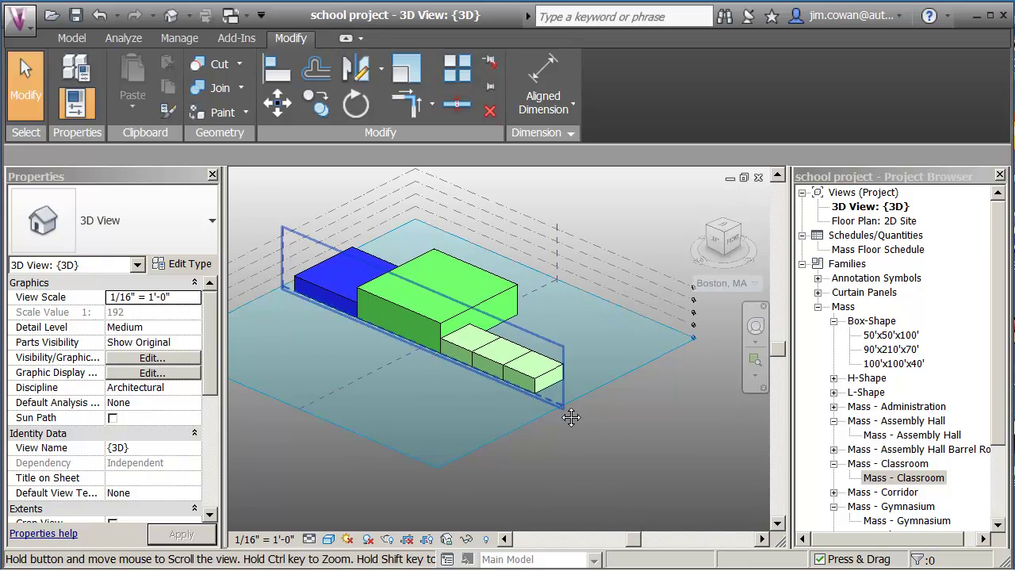
click(547, 382)
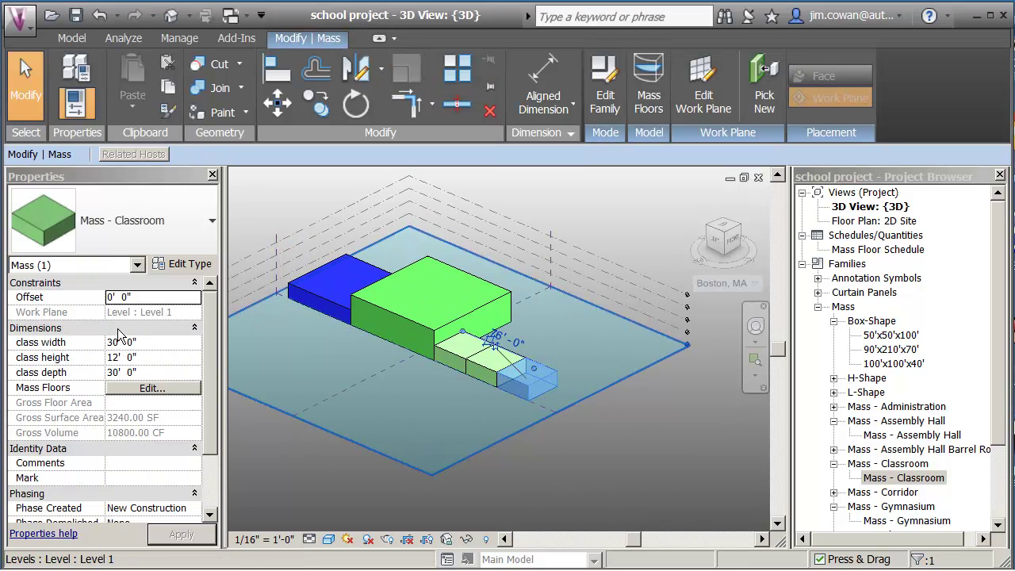
click(156, 344)
text(60)
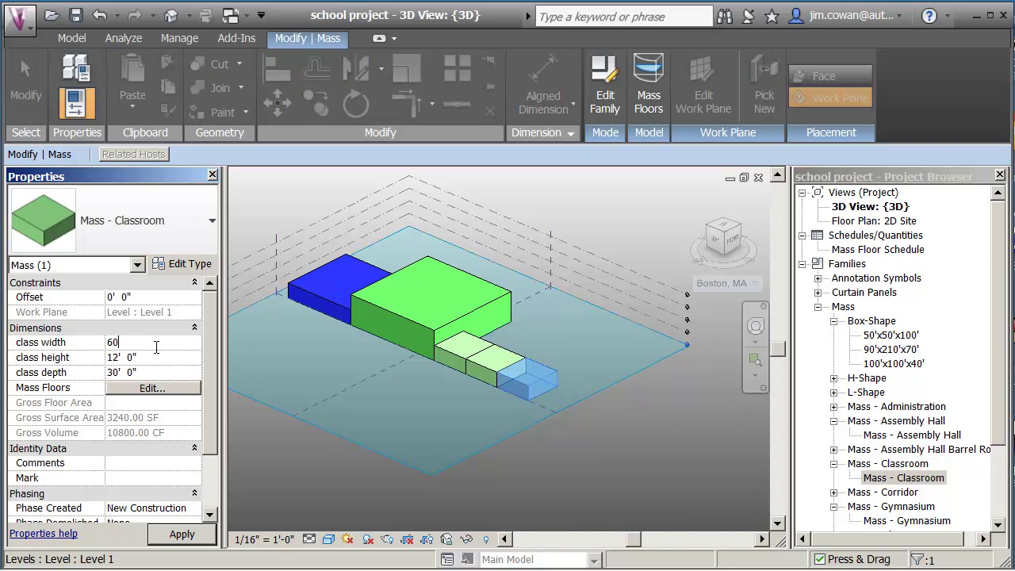
key(Return)
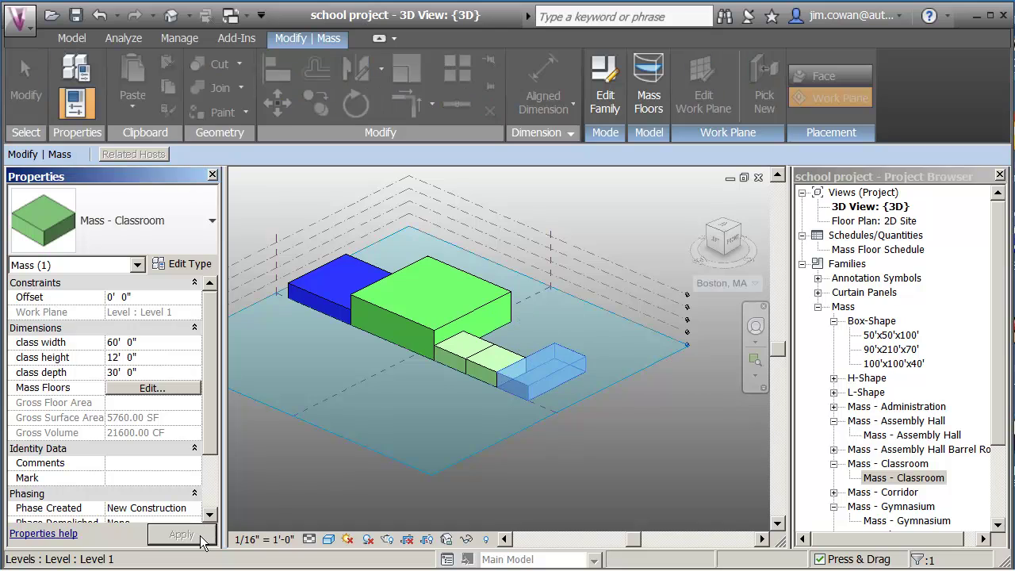
click(306, 420)
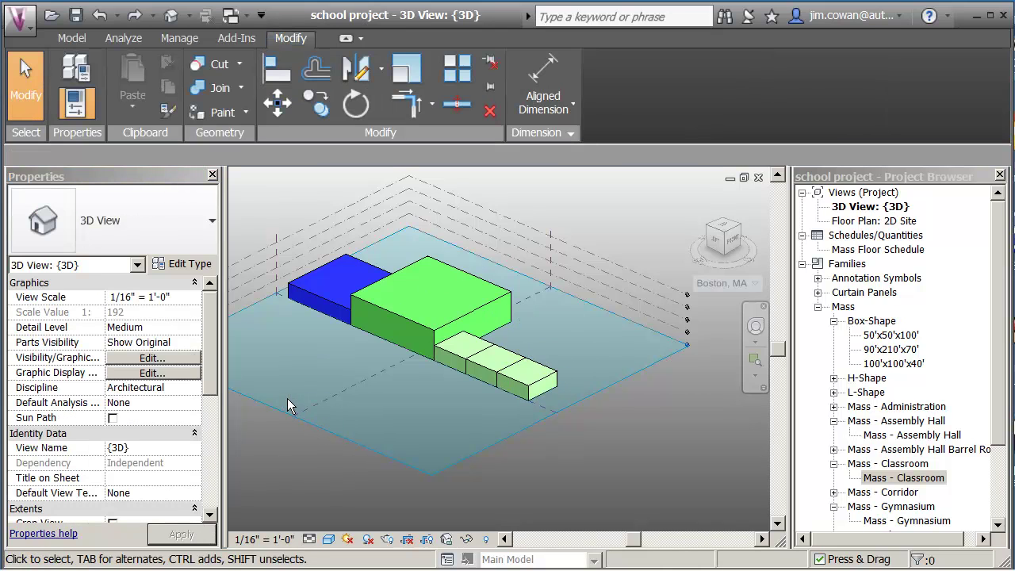
Step: Place a yellow 9' x 25' x 12' Mass - Corridor beside the blue administration mass
scroll(400, 395, down, 1)
middle_drag(399, 395, 455, 370)
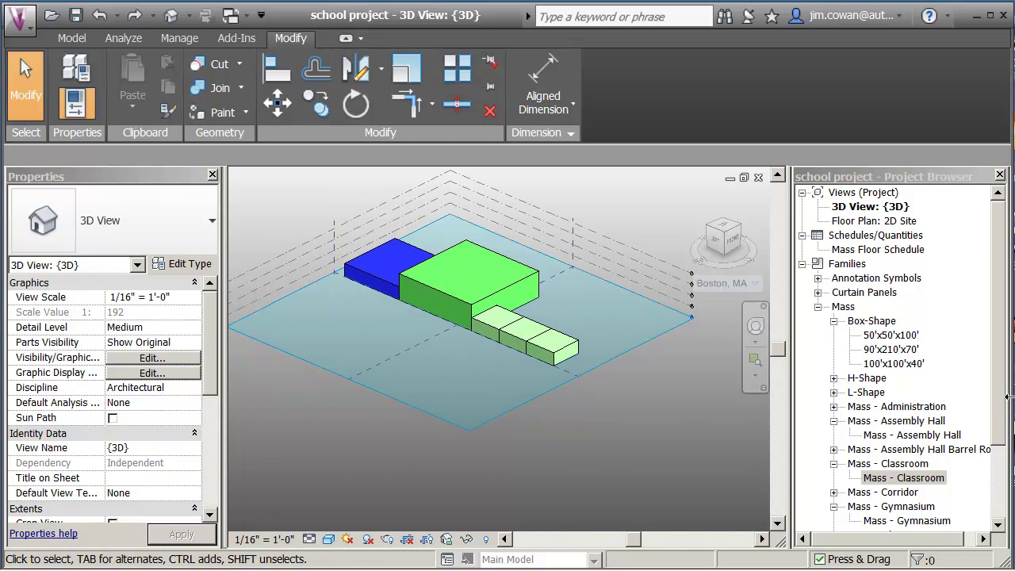
click(903, 478)
scroll(966, 500, down, 3)
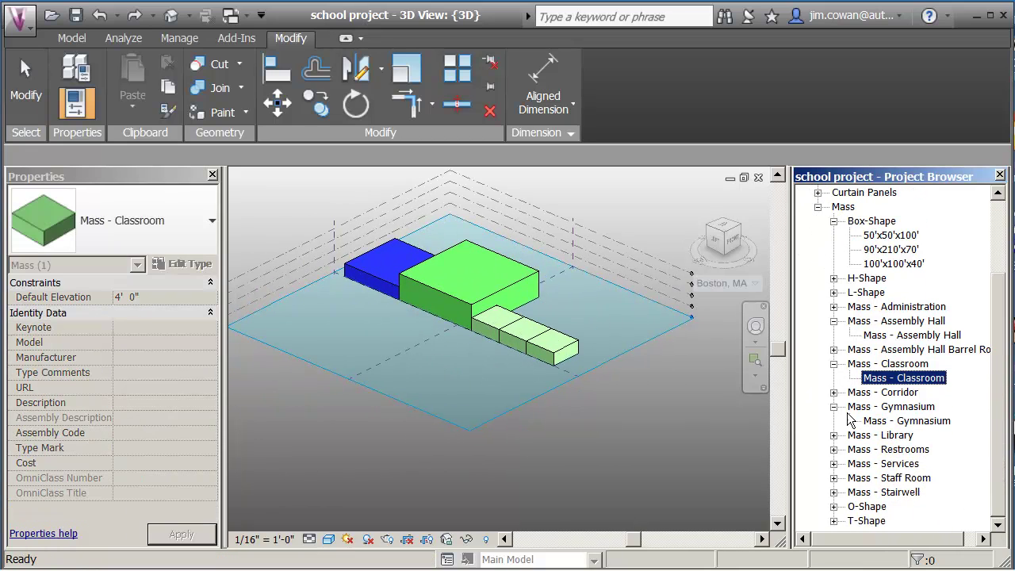
click(834, 392)
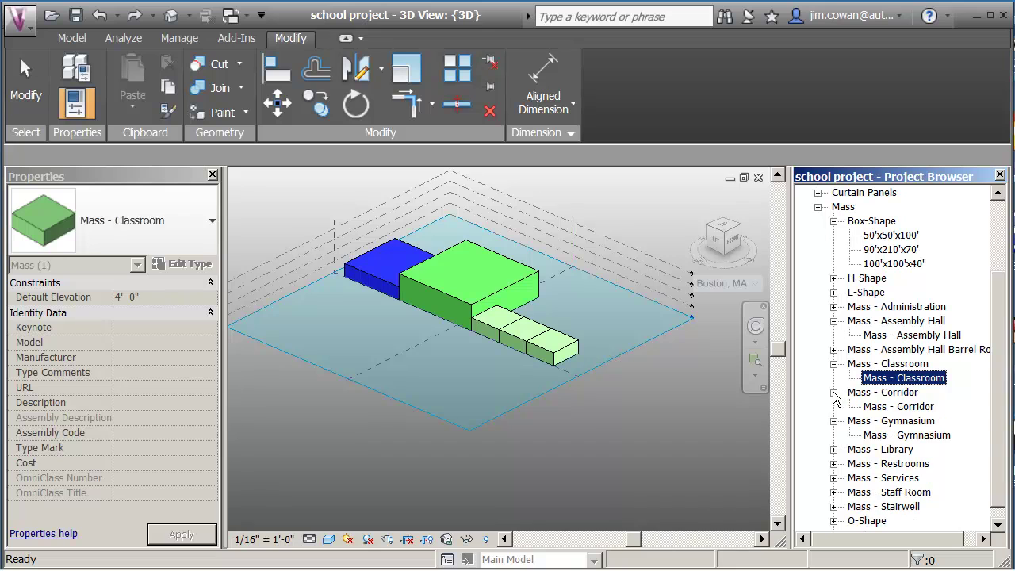
click(884, 406)
drag(883, 410, 393, 338)
scroll(353, 311, up, 3)
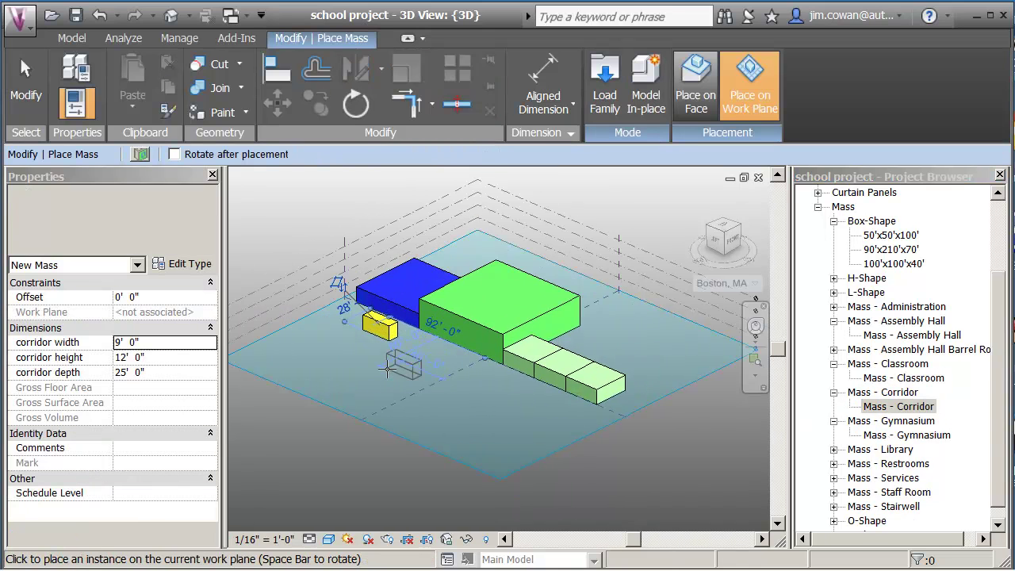
click(371, 371)
key(Escape)
scroll(371, 404, up, 3)
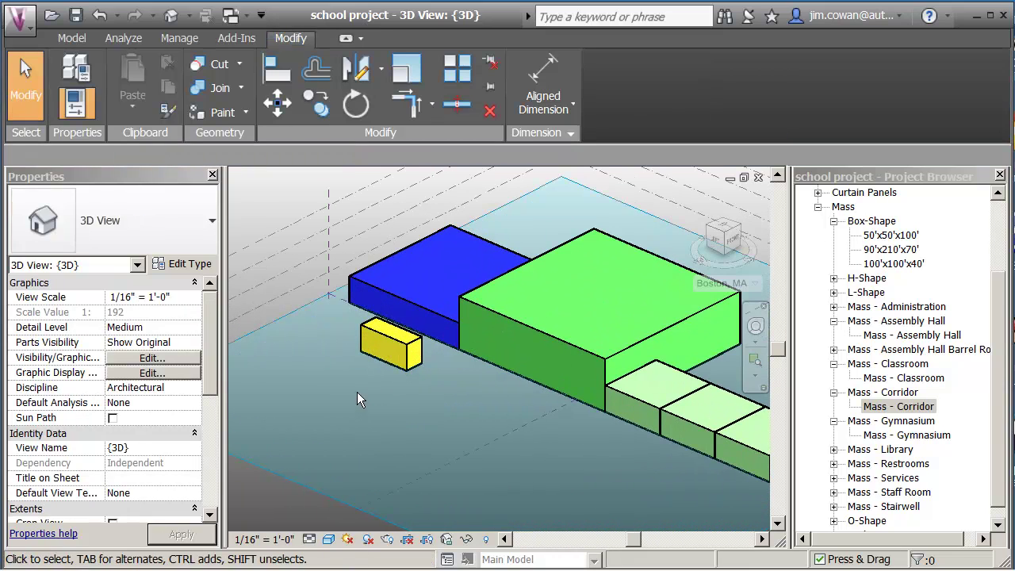
Step: Align the yellow corridor mass flush to the blue administration mass face, then select the corridor
click(276, 69)
click(376, 242)
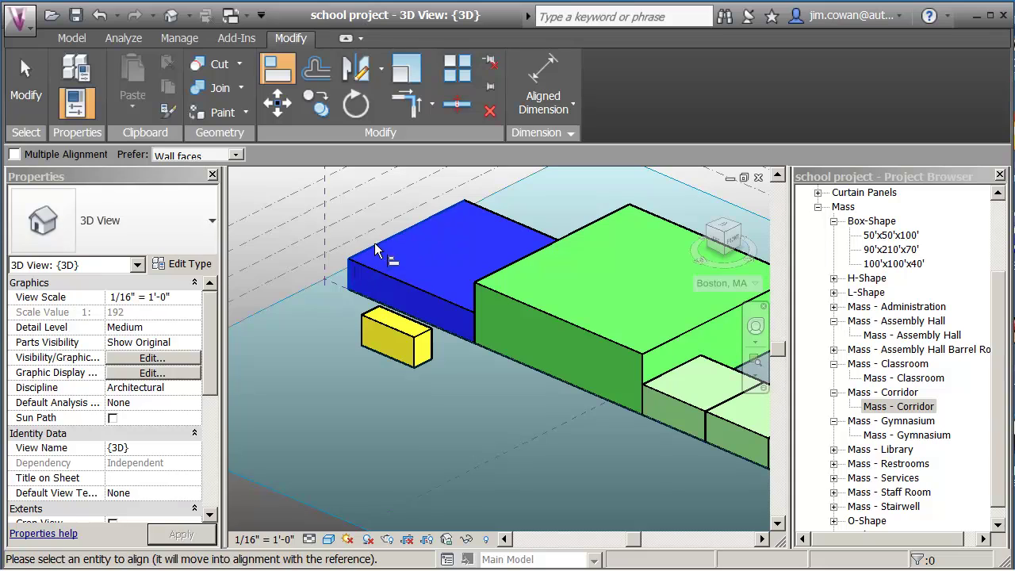
click(366, 333)
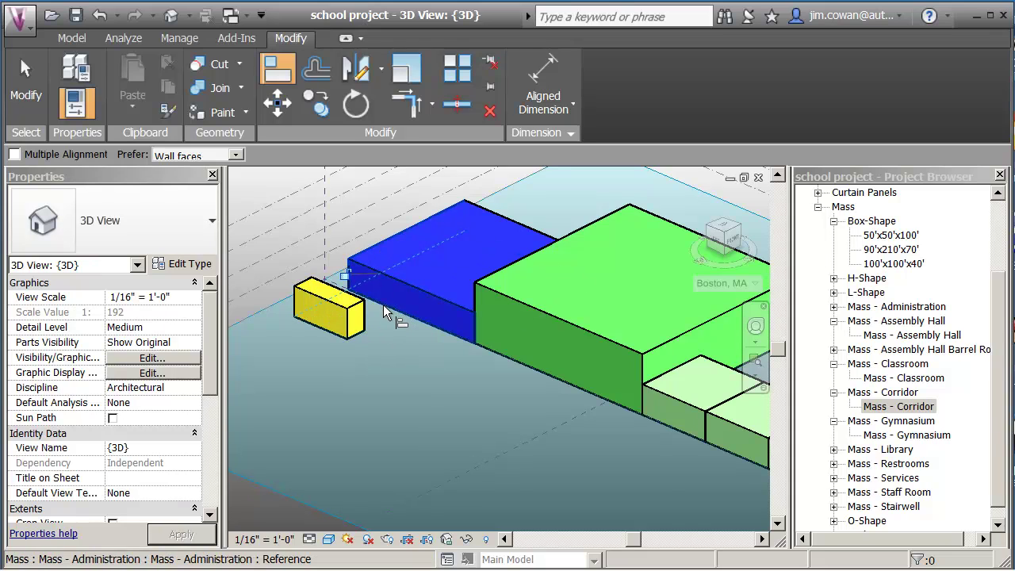
click(365, 318)
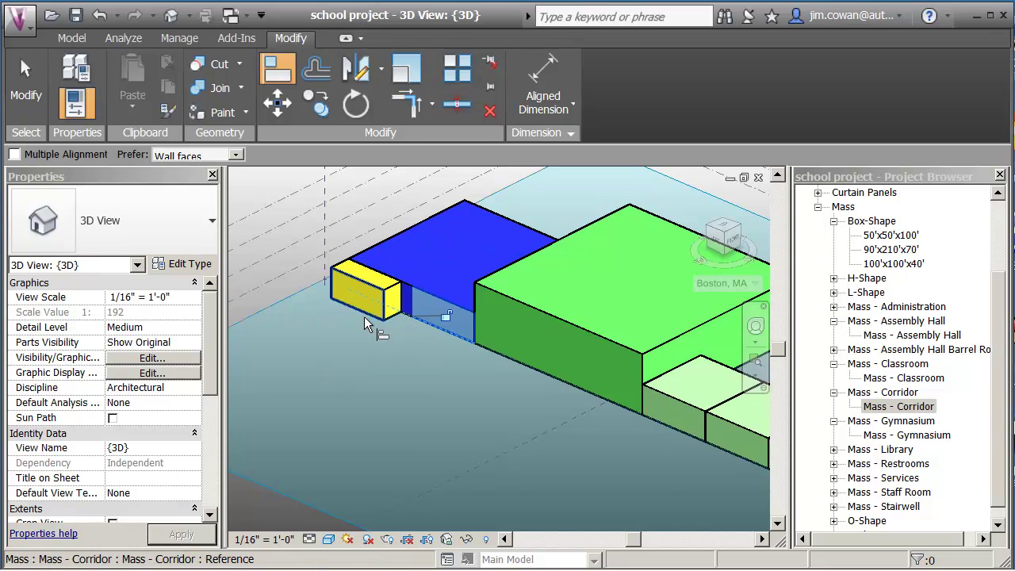
scroll(383, 363, down, 4)
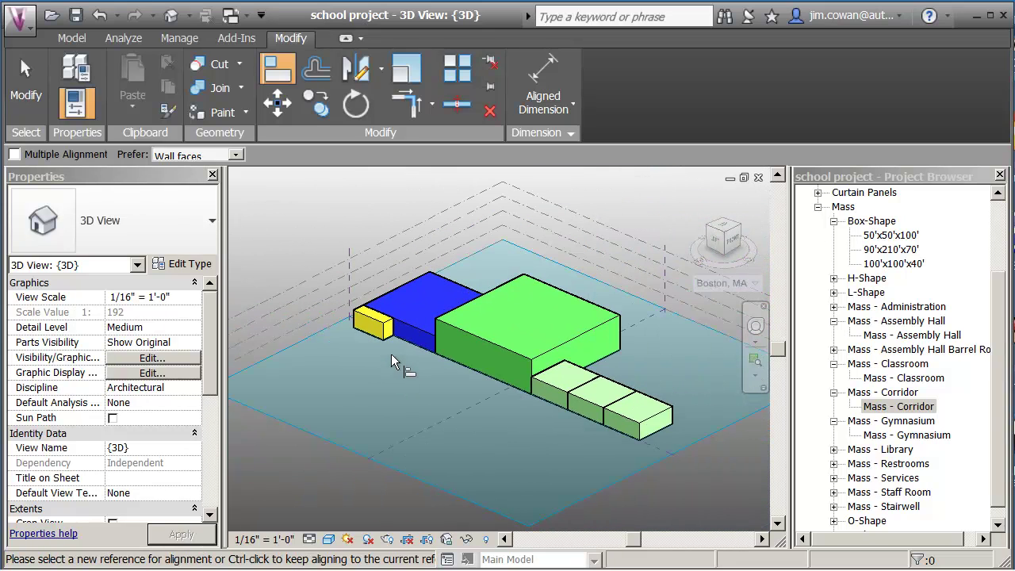
key(Escape)
click(387, 338)
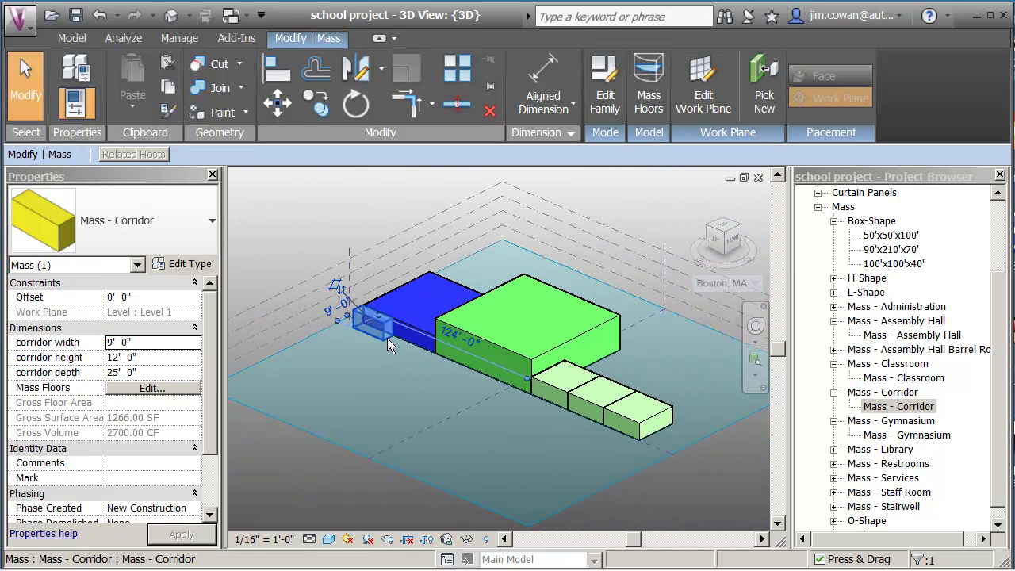
Step: Set the corridor mass depth to 230' in Properties, apply it, and orbit to review
click(152, 375)
text(23)
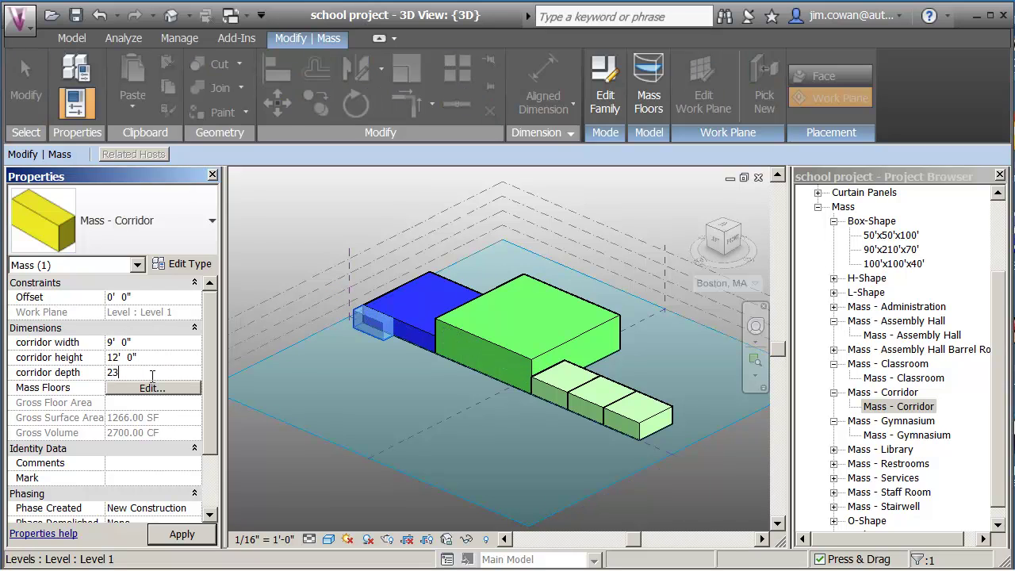
text(0'  0")
click(205, 539)
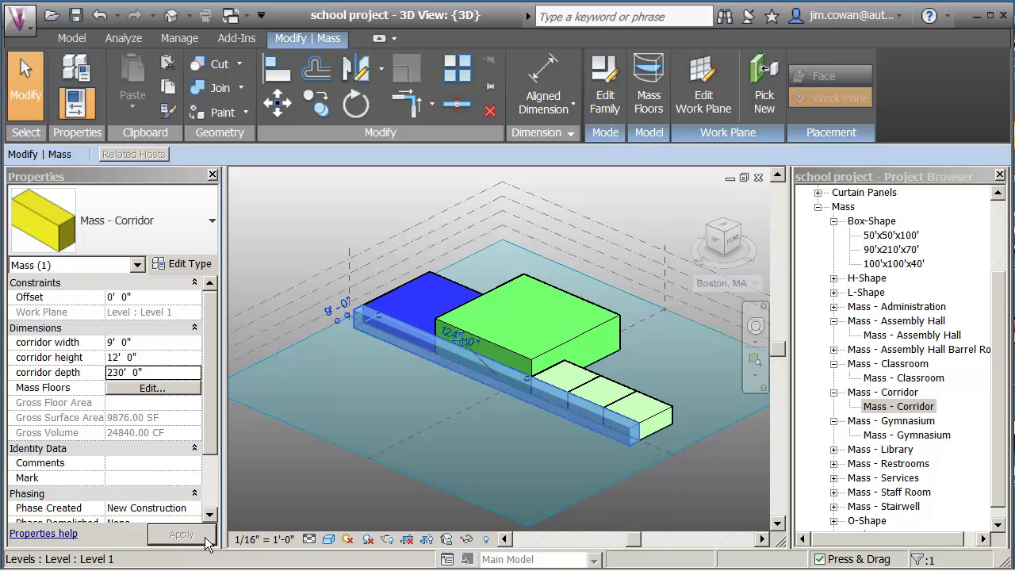
click(410, 383)
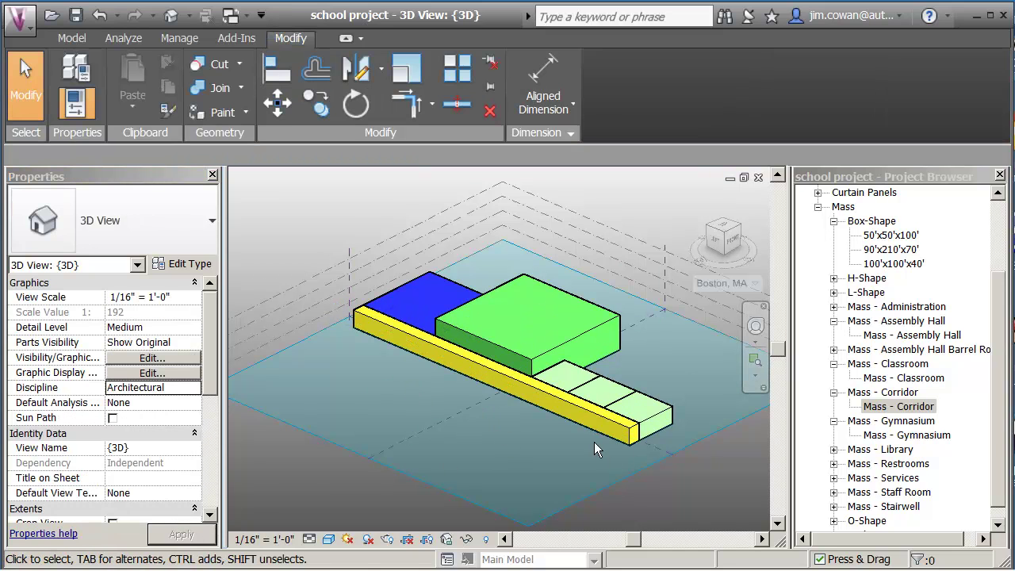
shift+middle_drag(584, 437, 501, 398)
scroll(501, 398, up, 1)
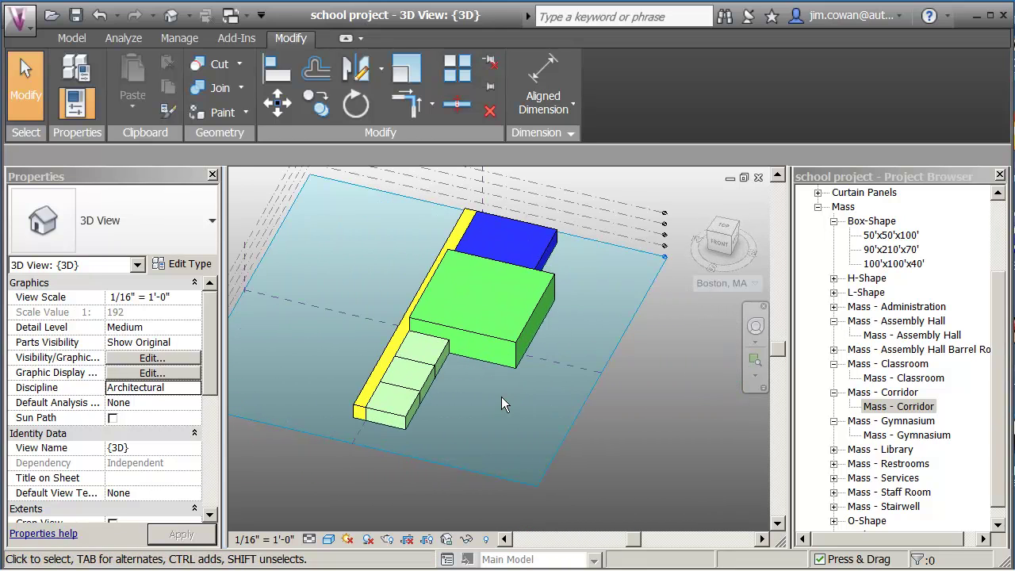